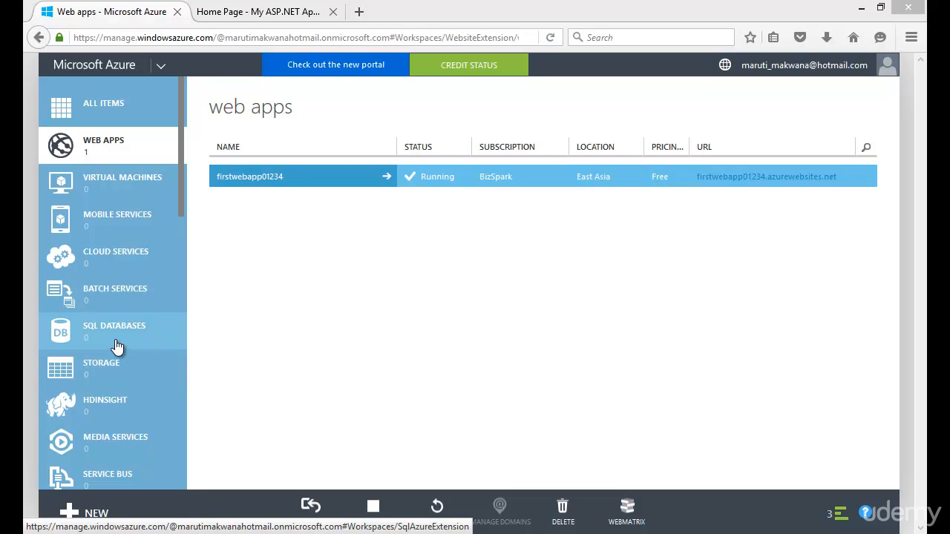
Start a quick-create SQL database in the SQL Databases section and name it mytempdb1
left_click(116, 347)
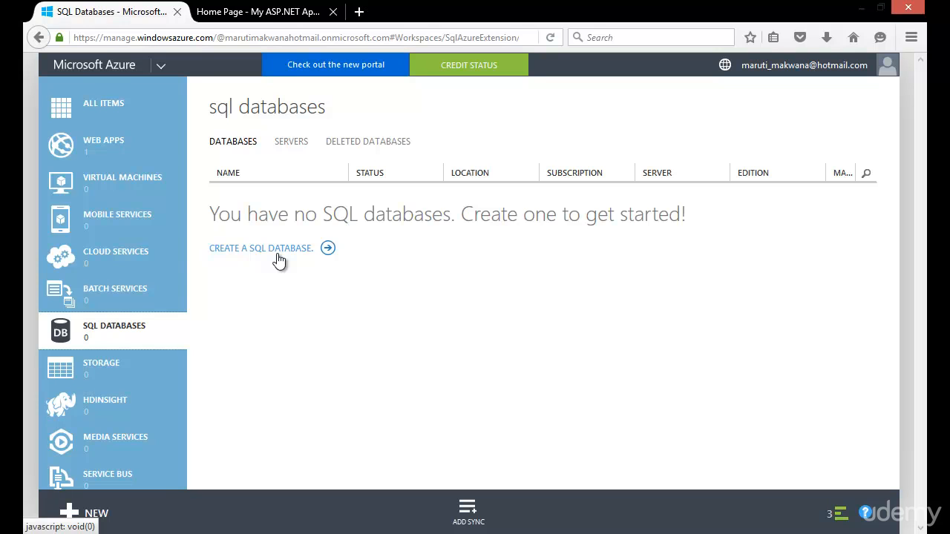
left_click(99, 518)
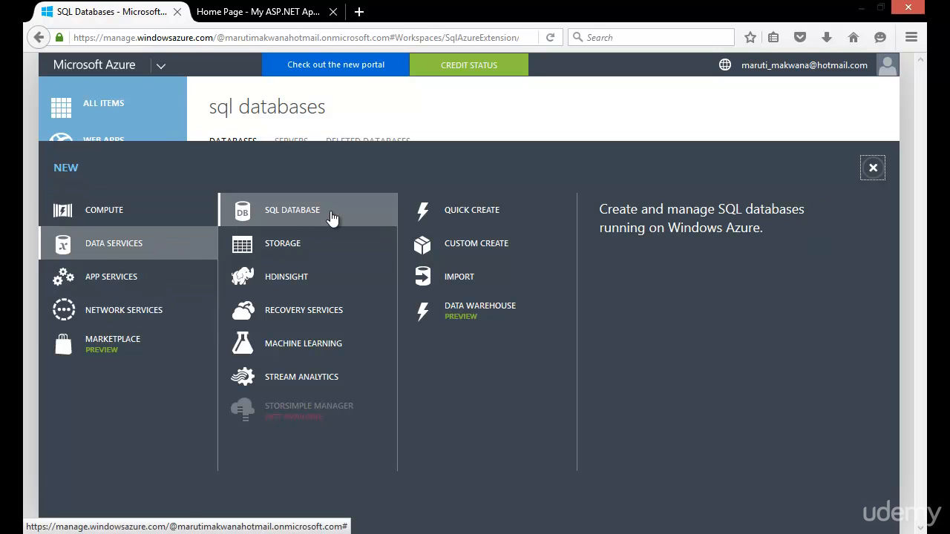
left_click(484, 228)
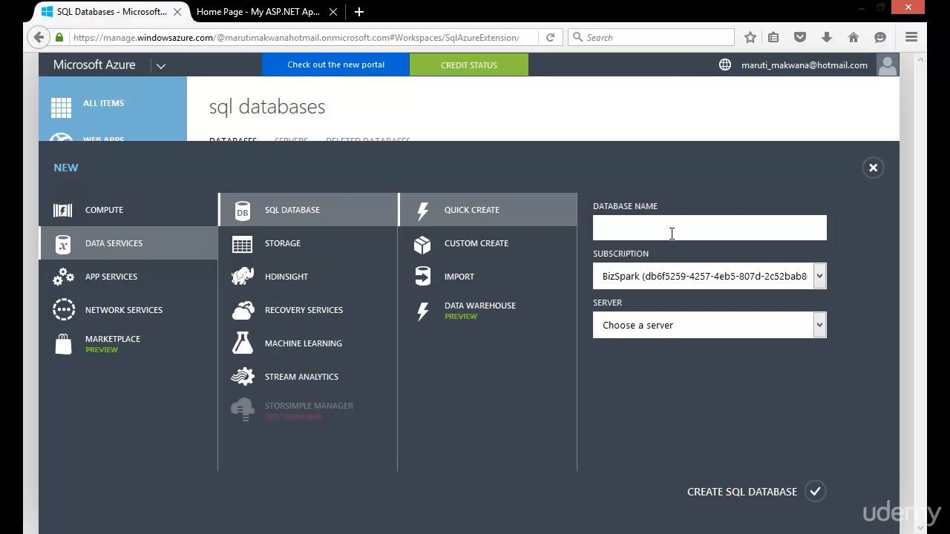
type("mytempdb1")
Choose a new SQL database server for the database and set its region to East Asia
left_click(762, 322)
left_click(688, 362)
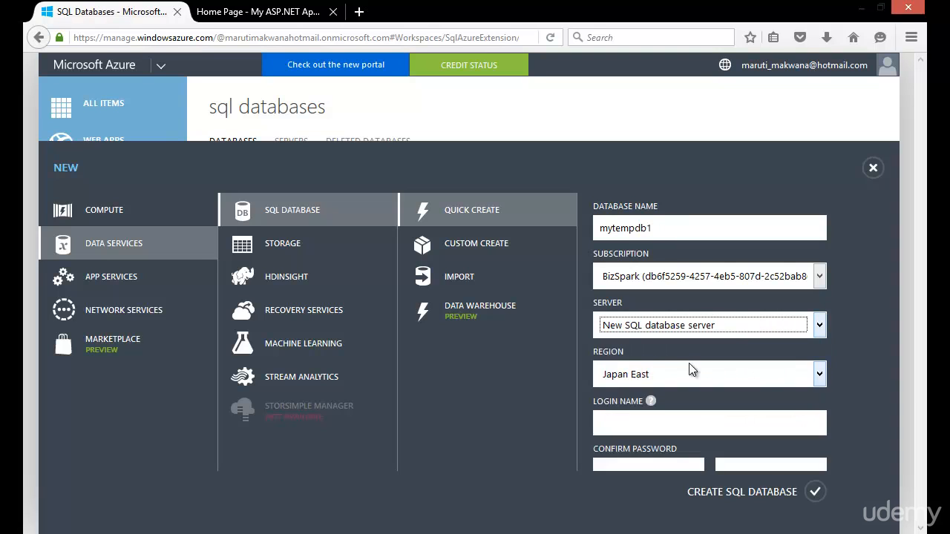
left_click(820, 371)
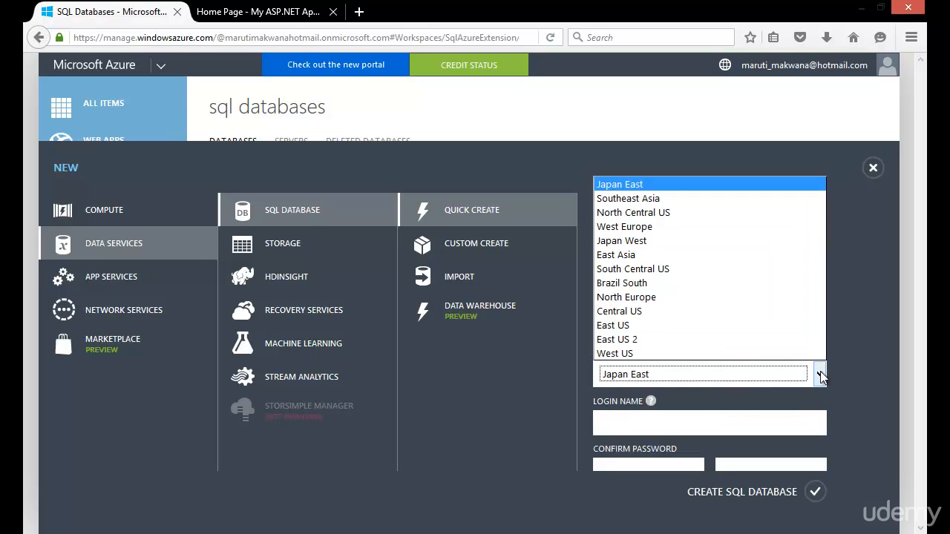
left_click(666, 254)
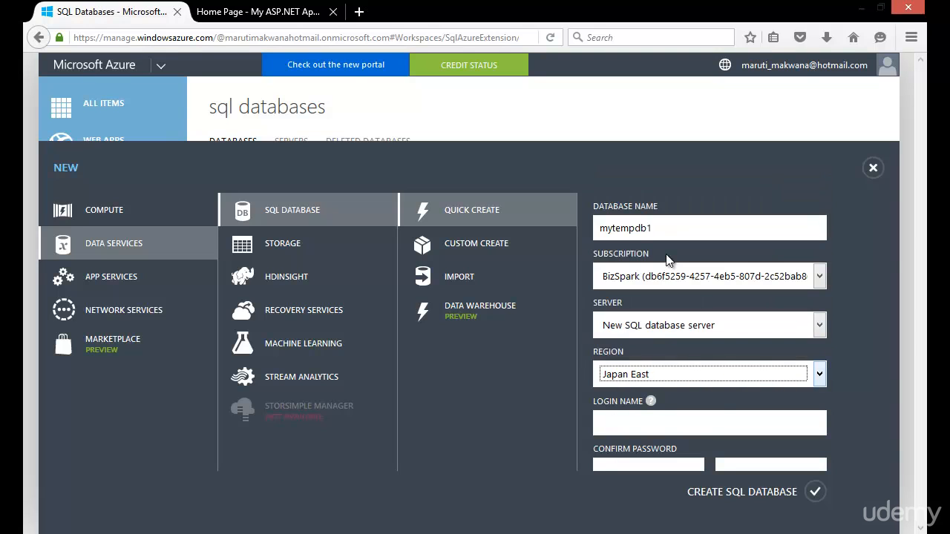
Enter the server's login name, password and password confirmation, and create the SQL database
left_click(712, 420)
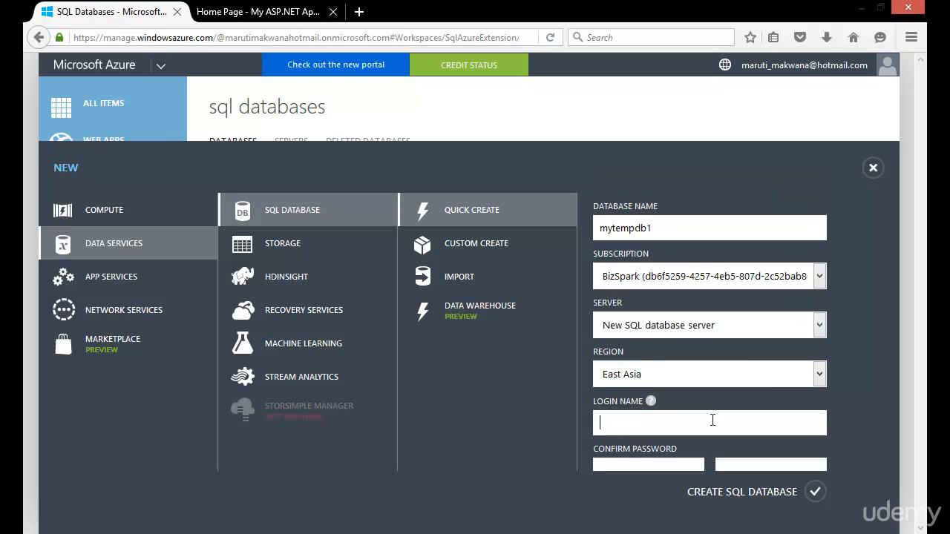
type("maruti")
key("Tab")
type("****")
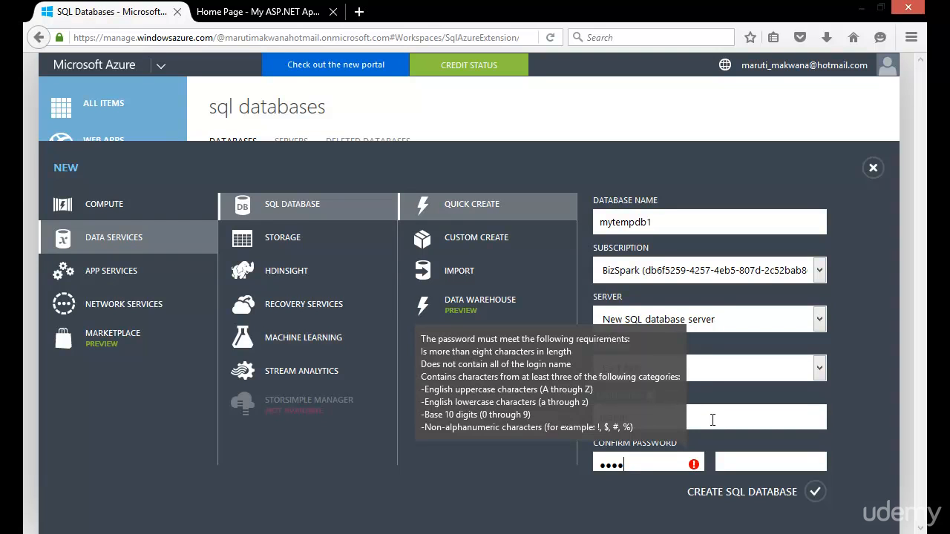
type("****")
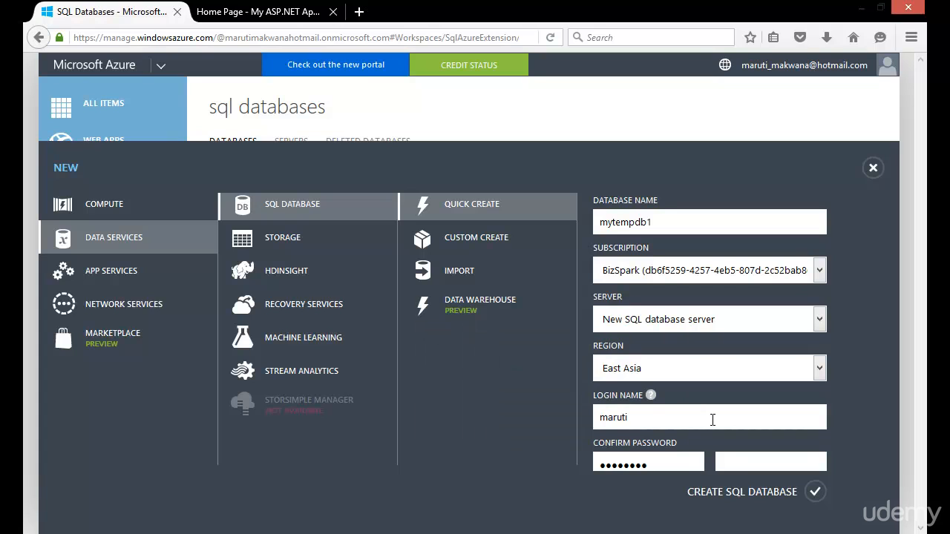
type("********")
left_click(816, 492)
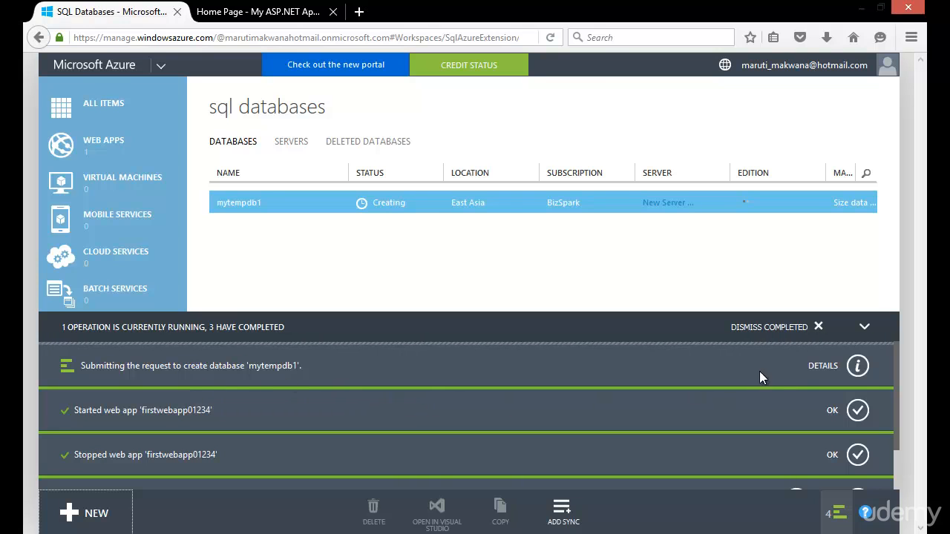
Show the details of the database creation request, open mytempdb1 and clear away the notifications
left_click(858, 366)
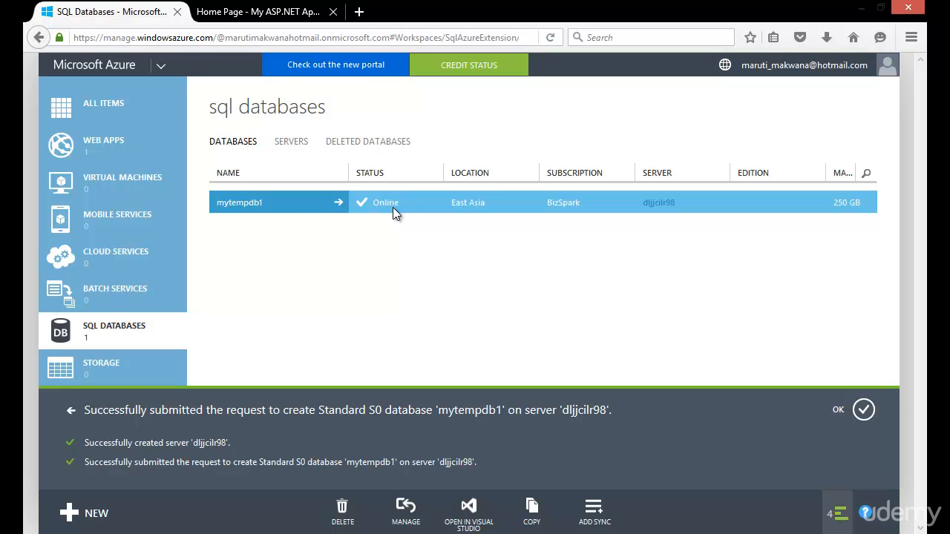
left_click(291, 206)
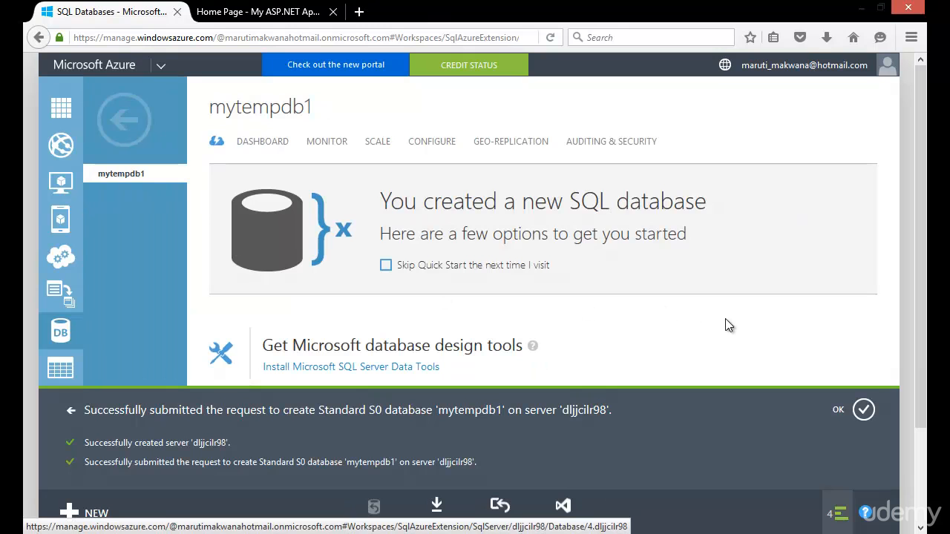
left_click(863, 410)
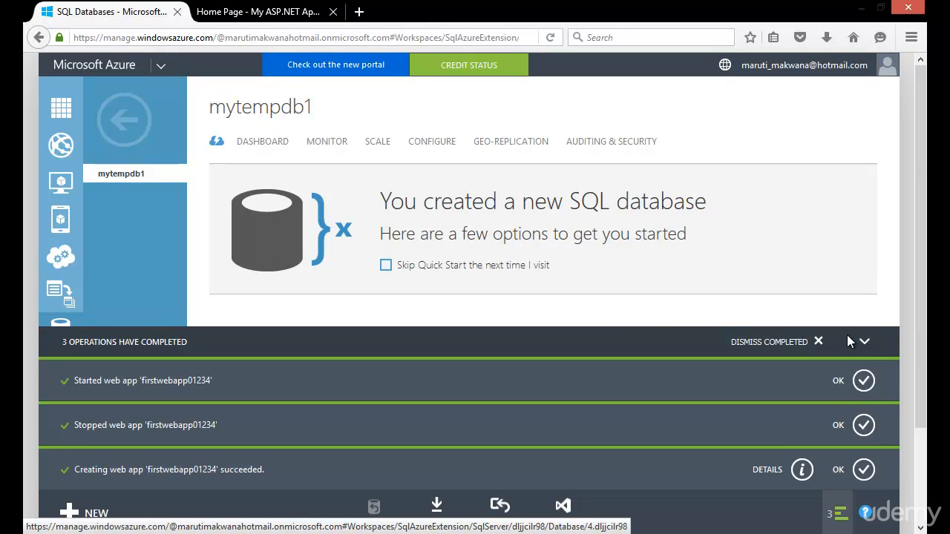
left_click(864, 343)
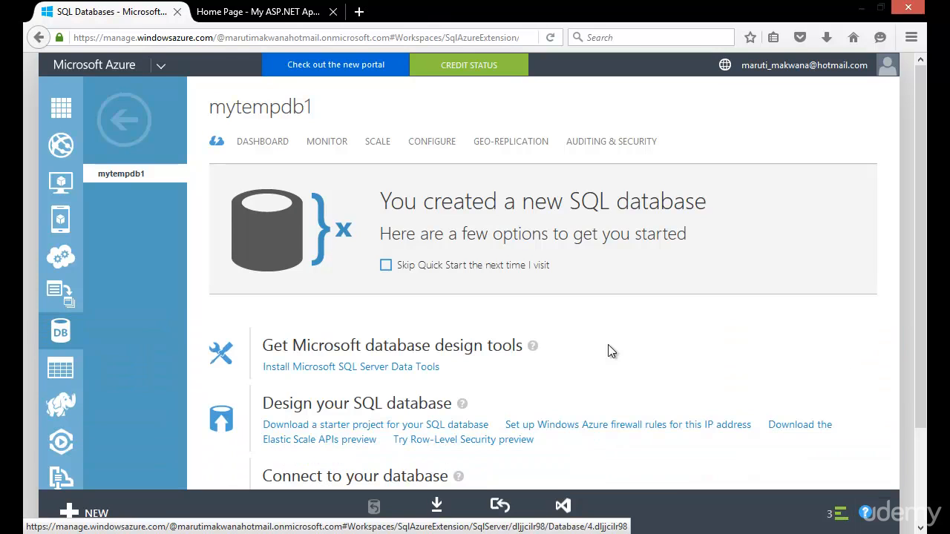
Examine the dashboard of mytempdb1 and find the full server name in its quick glance details
left_click(261, 142)
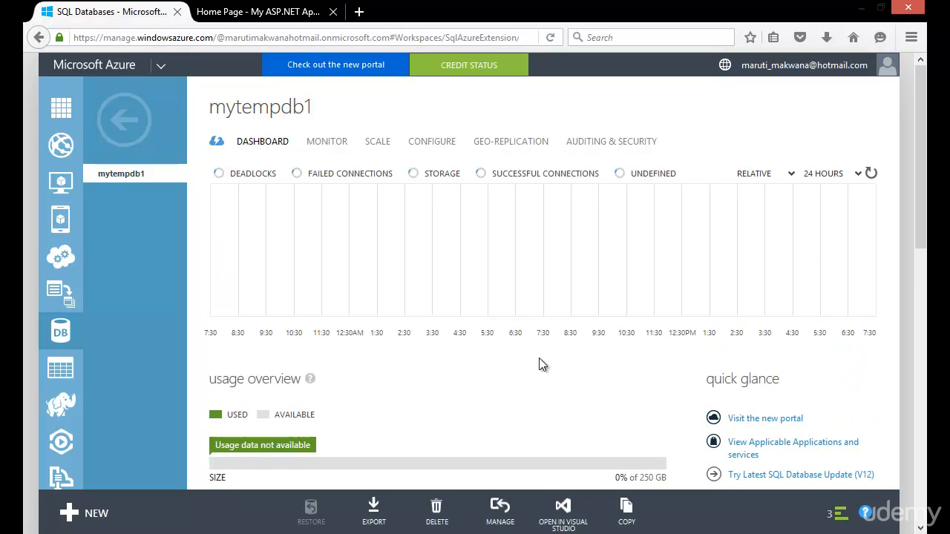
scroll(557, 324, "down", 3)
scroll(557, 325, "down", 3)
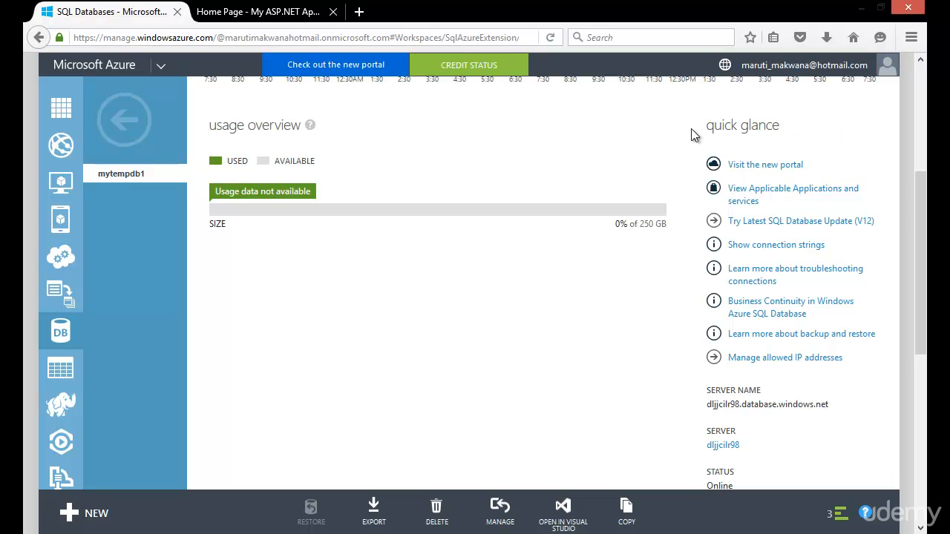
scroll(646, 288, "down", 3)
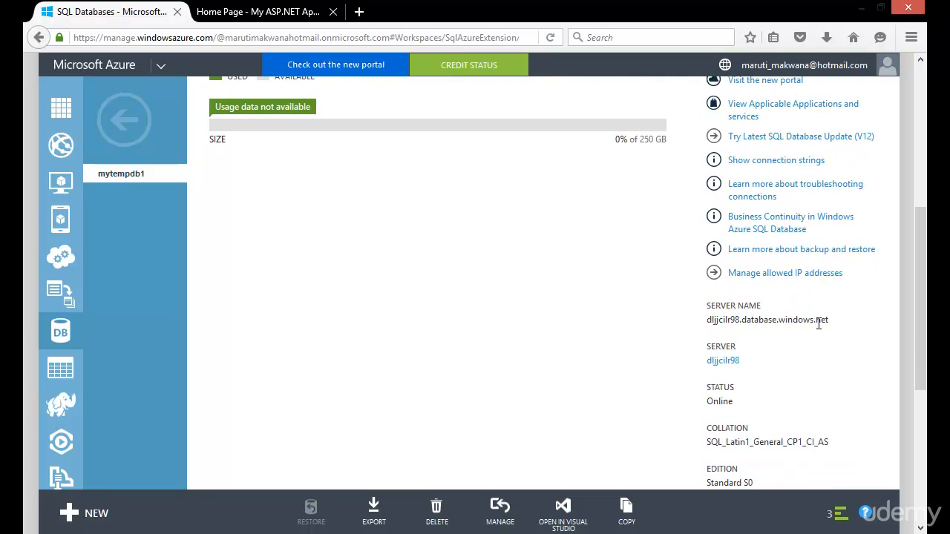
left_click_drag(836, 321, 705, 324)
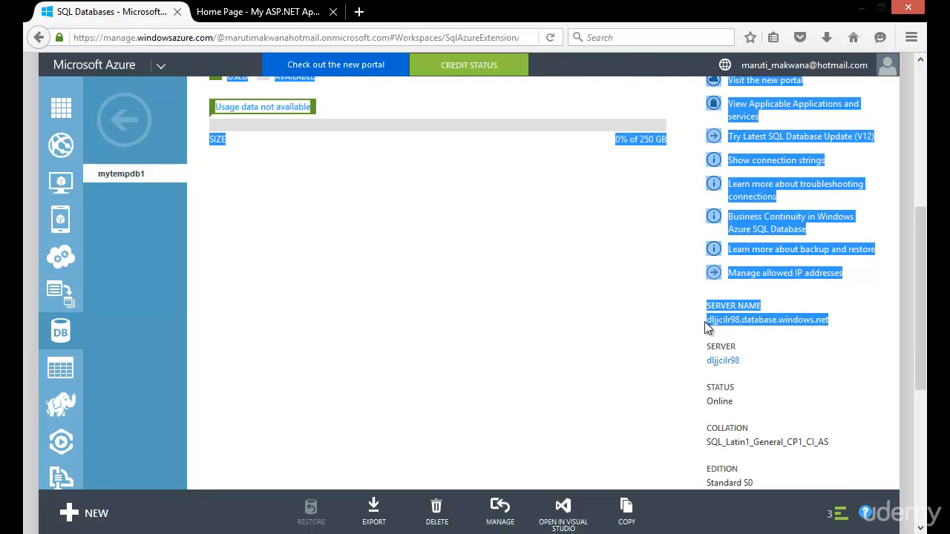
left_click(781, 330)
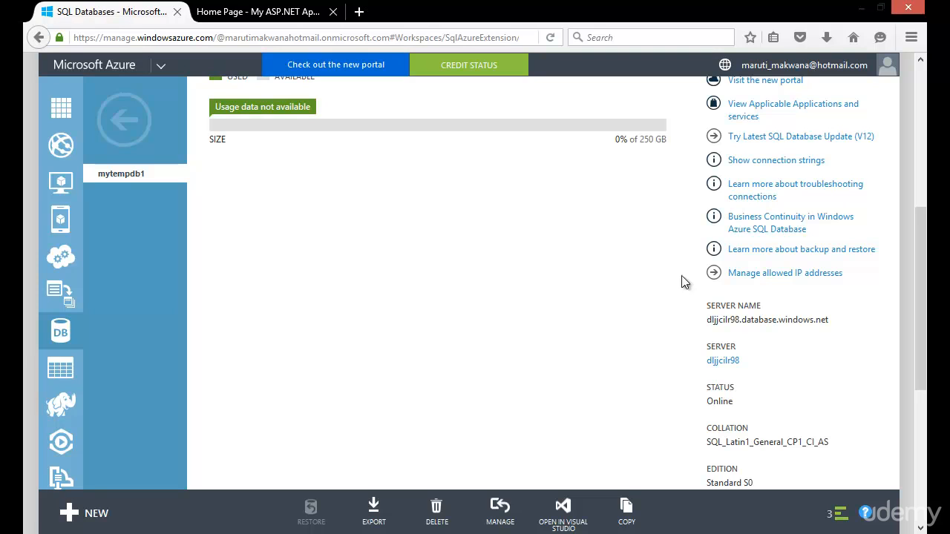
Open the management of allowed IP addresses for mytempdb1 and add the current client IP address as a rule
left_click(783, 274)
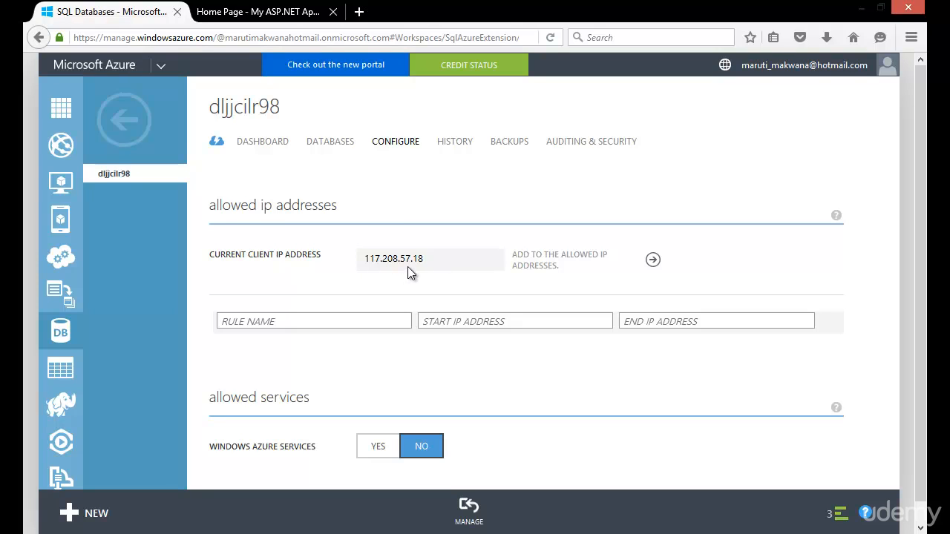
left_click(652, 262)
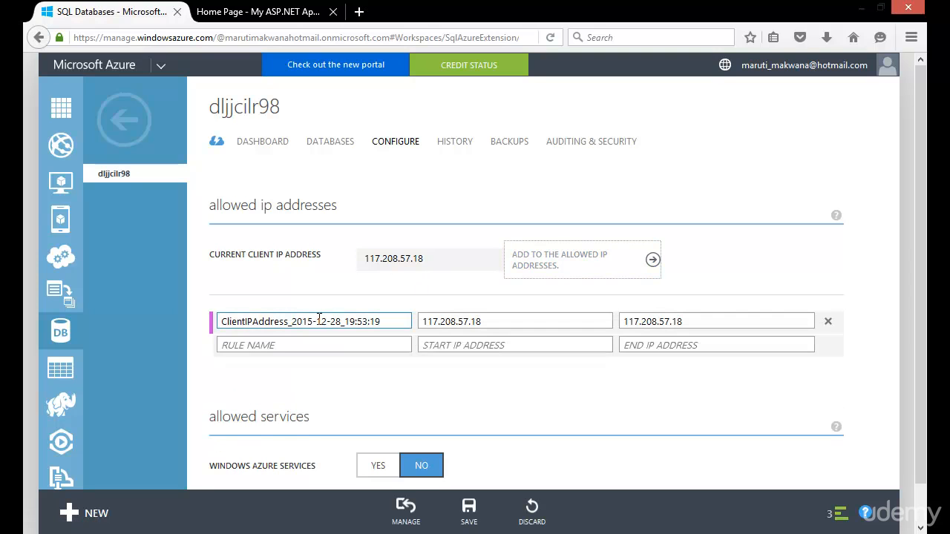
left_click(425, 321)
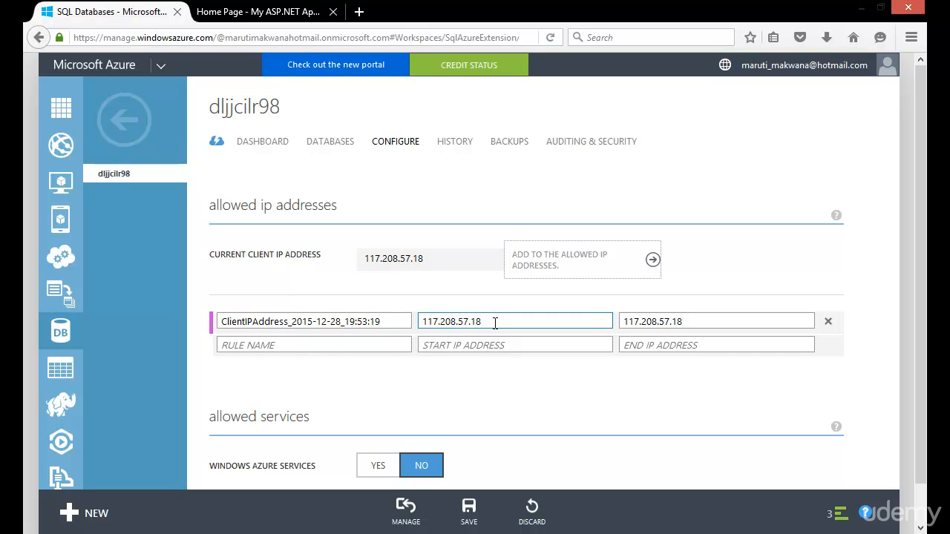
left_click(488, 368)
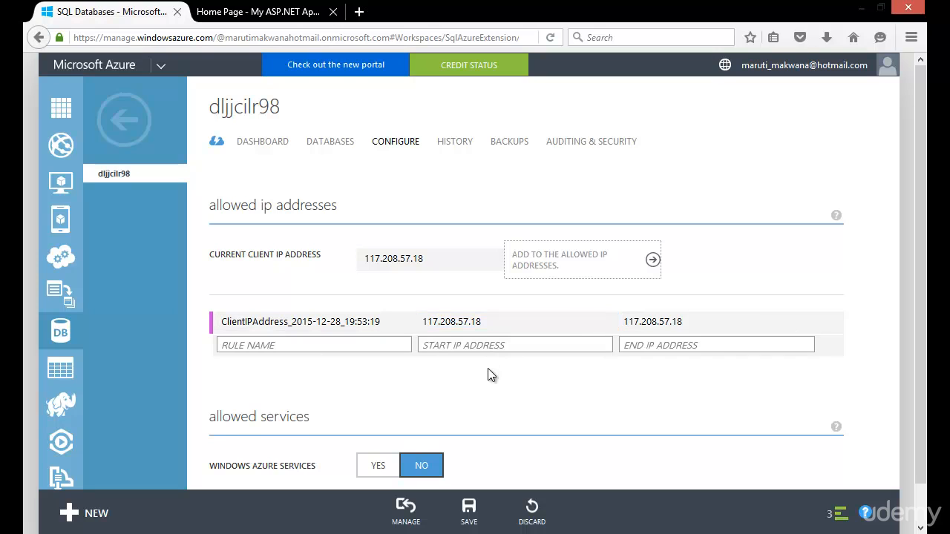
Set Windows Azure Services to Yes under allowed services and save the server configuration
scroll(489, 371, "down", 1)
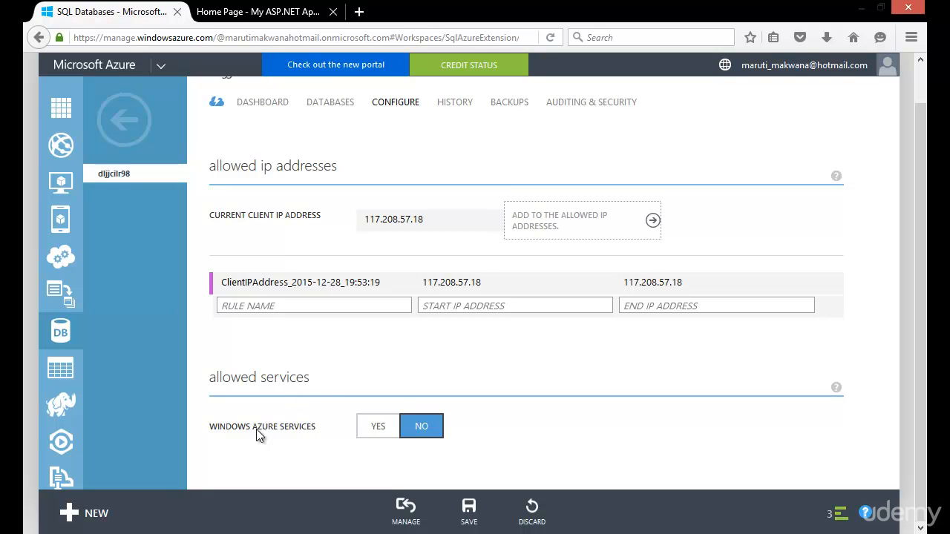
left_click(392, 428)
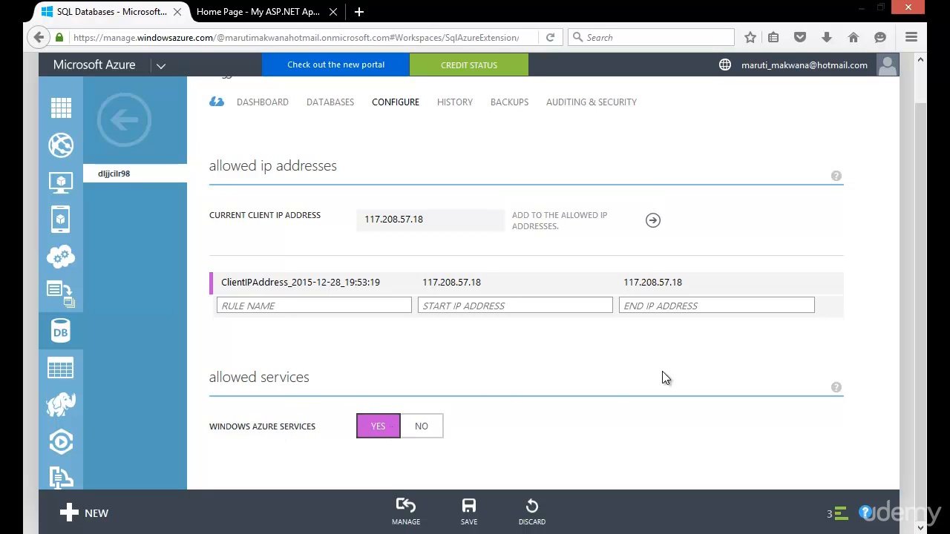
left_click(469, 508)
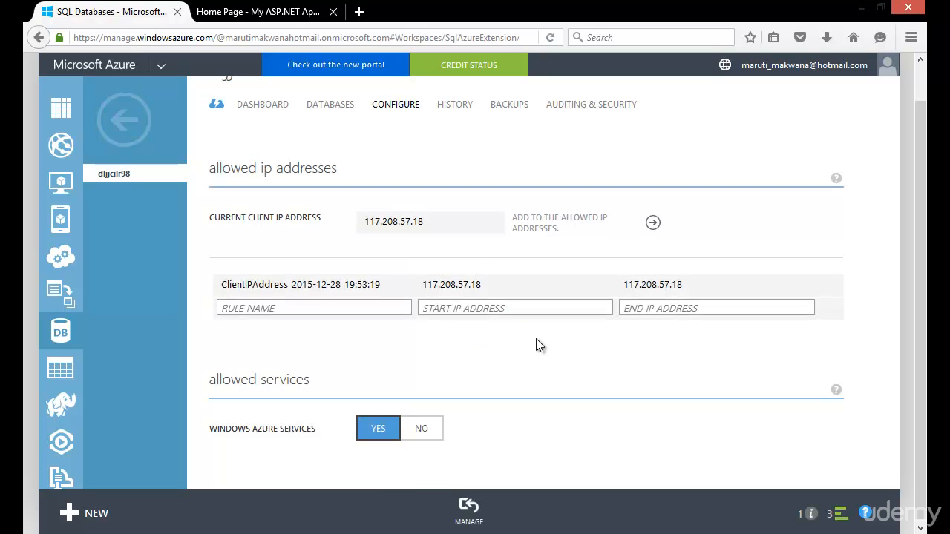
left_click(336, 295)
left_click(504, 289)
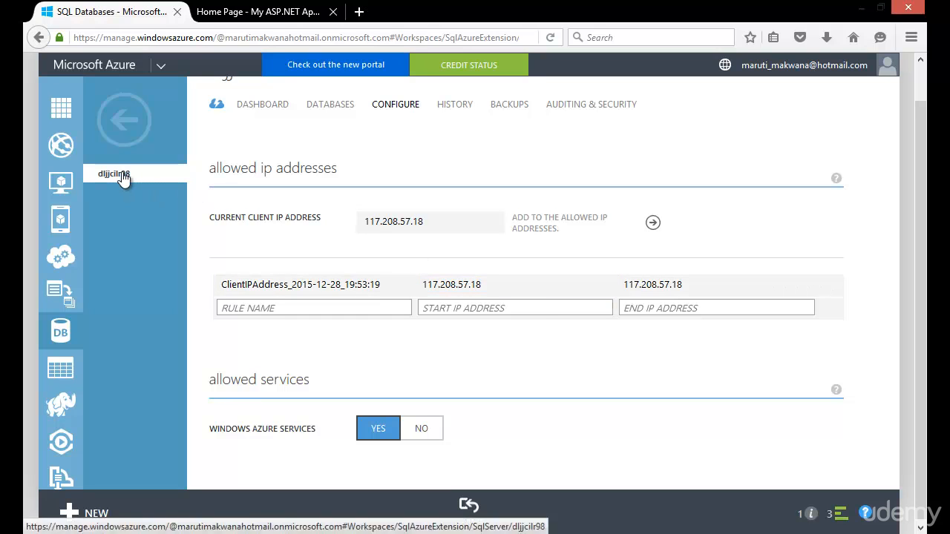
Return to the SQL servers list, open the new database server and examine its dashboard
left_click(138, 131)
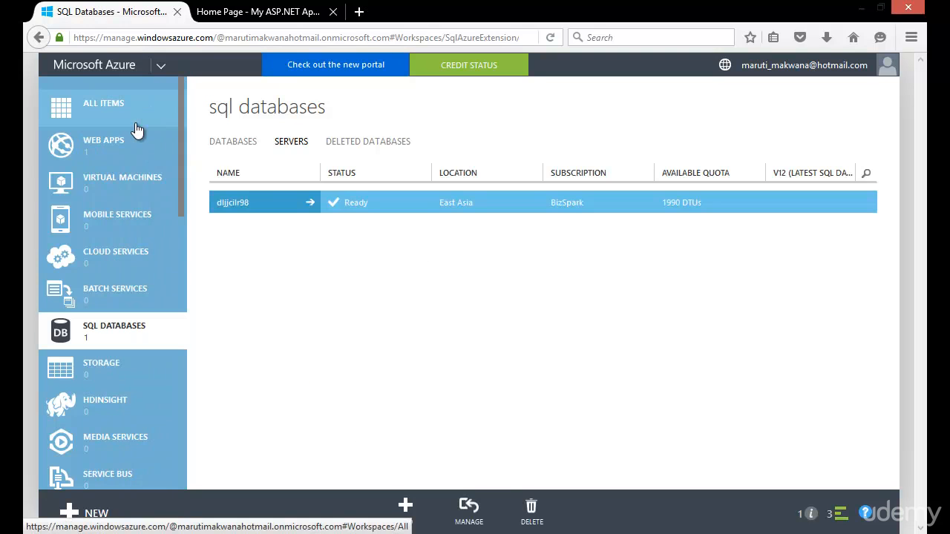
left_click(256, 199)
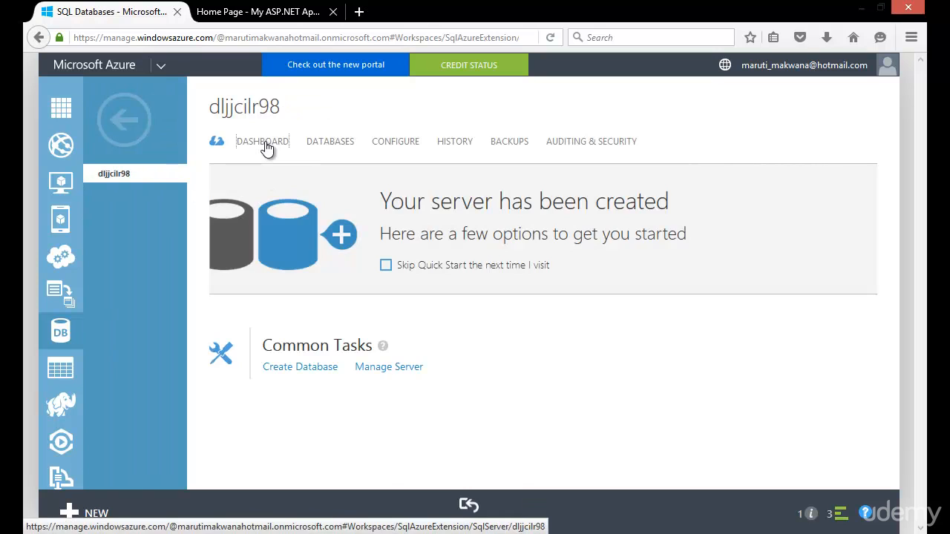
left_click(264, 143)
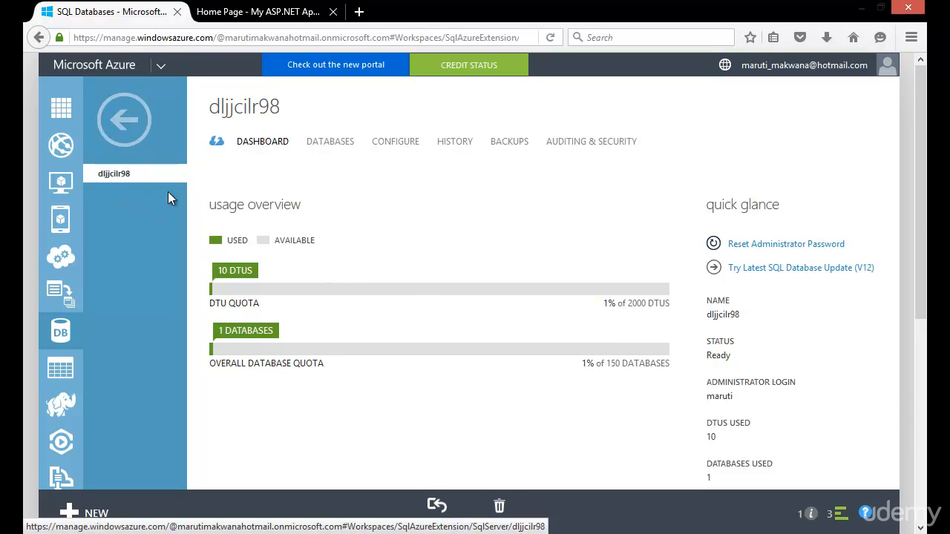
scroll(920, 266, "down", 3)
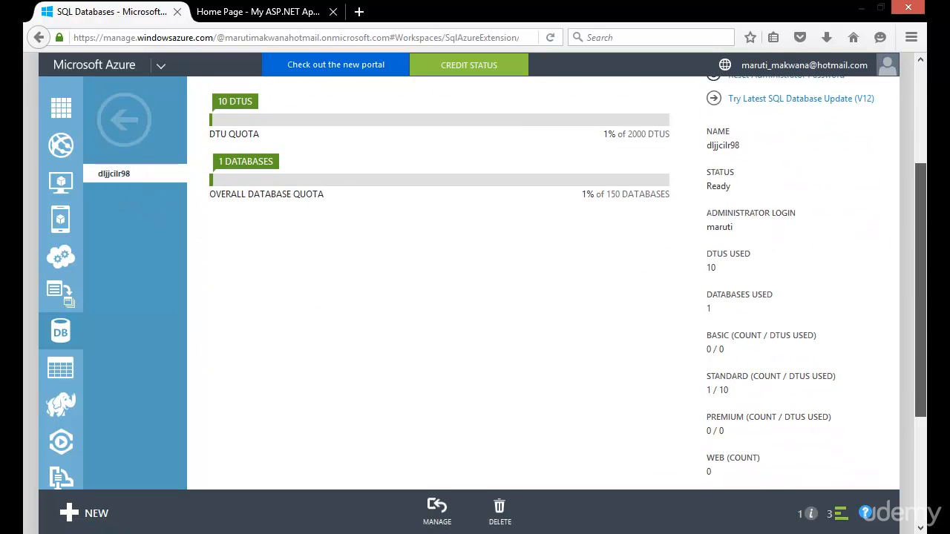
scroll(917, 263, "up", 3)
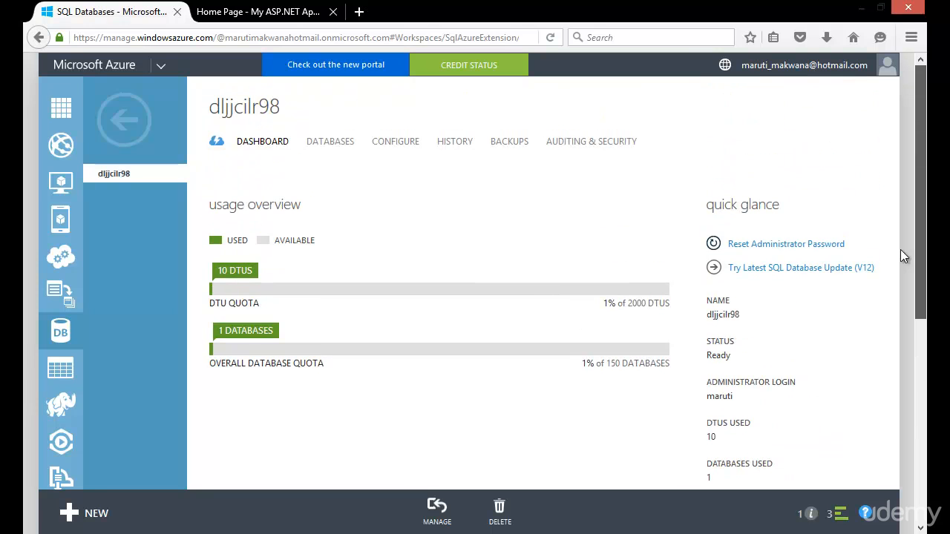
Go back to the list of SQL databases and open mytempdb1
left_click(121, 143)
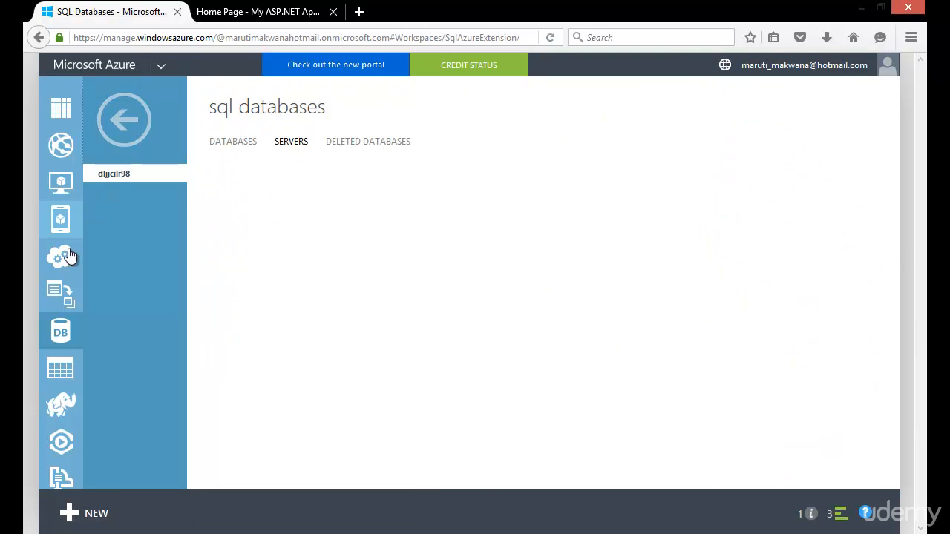
left_click(64, 334)
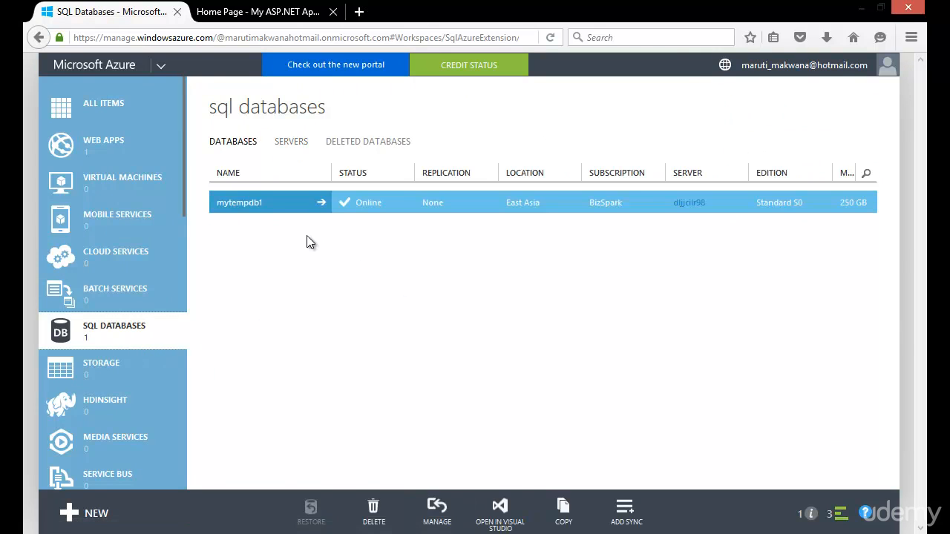
left_click(264, 204)
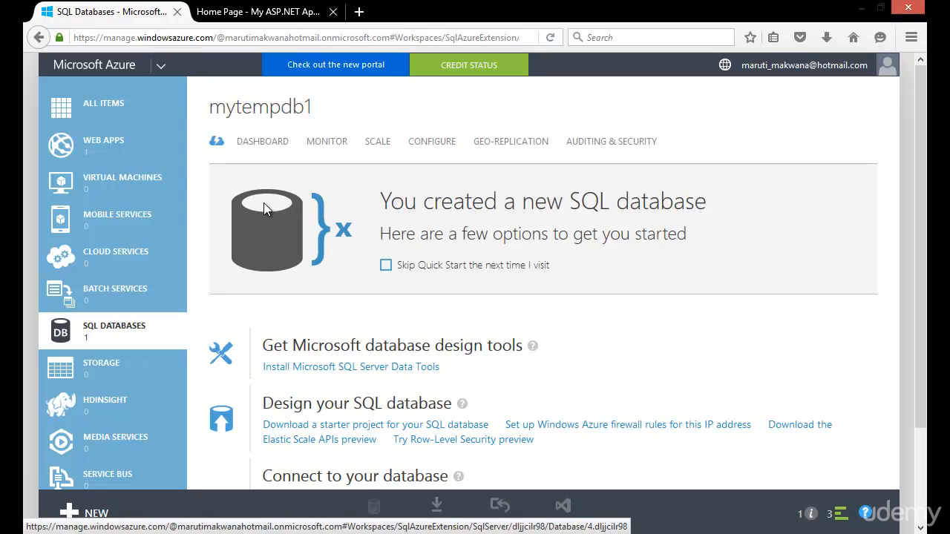
Open the mytempdb1 dashboard and copy its full server name
left_click(267, 141)
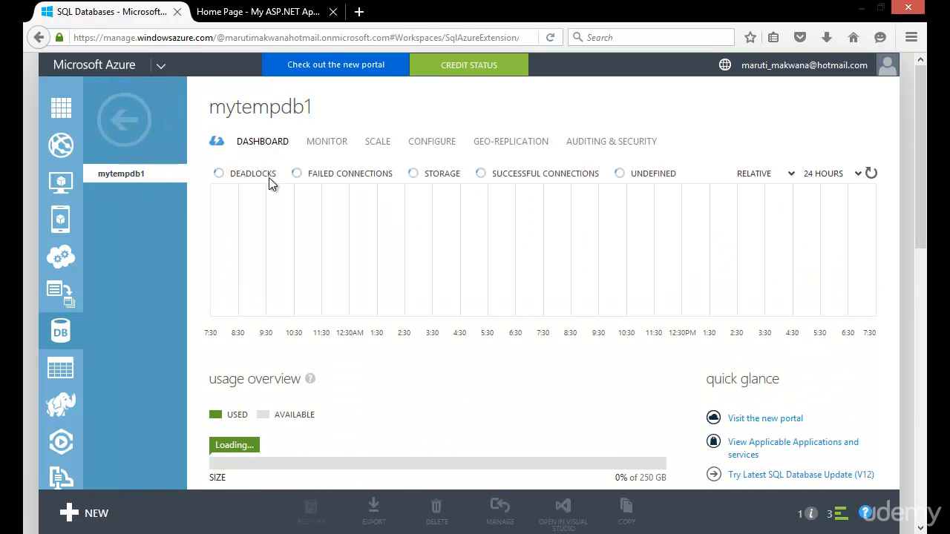
left_click_drag(920, 186, 903, 355)
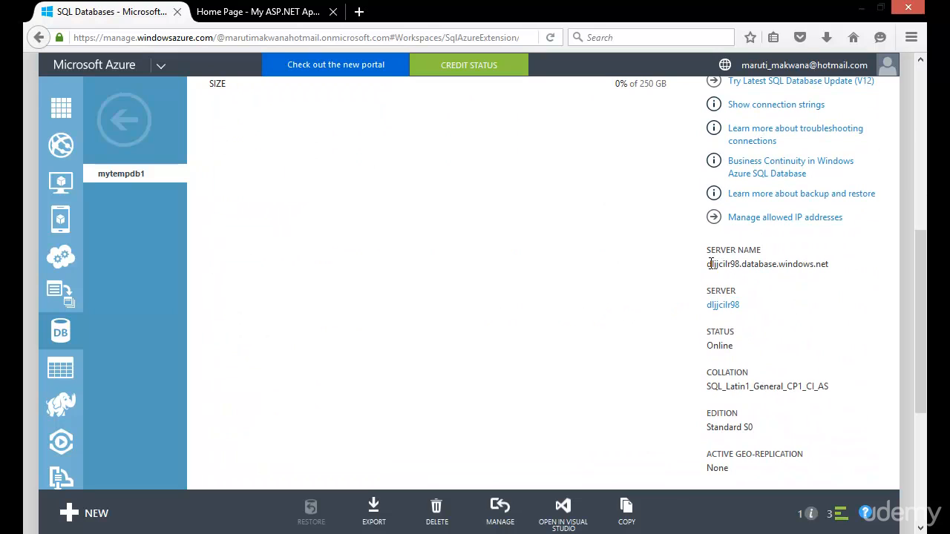
left_click_drag(708, 263, 825, 265)
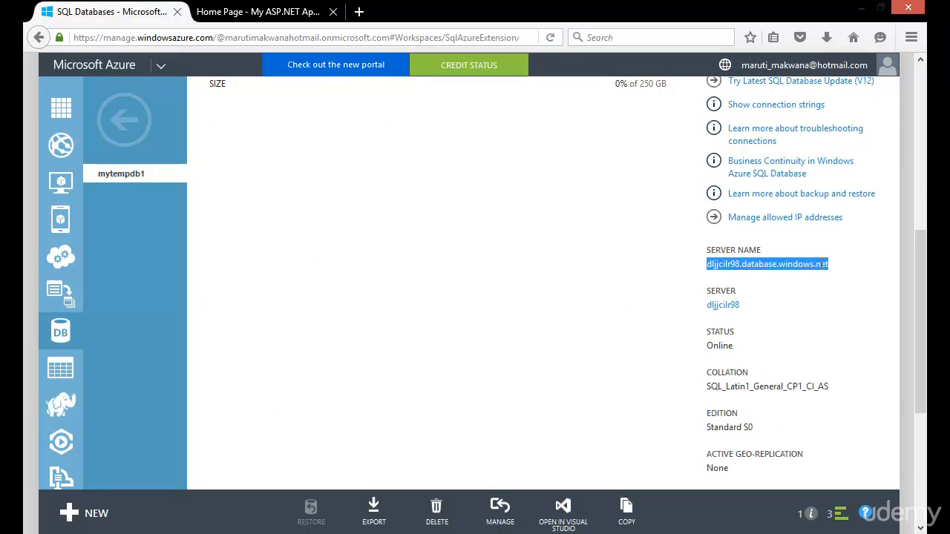
right_click(814, 266)
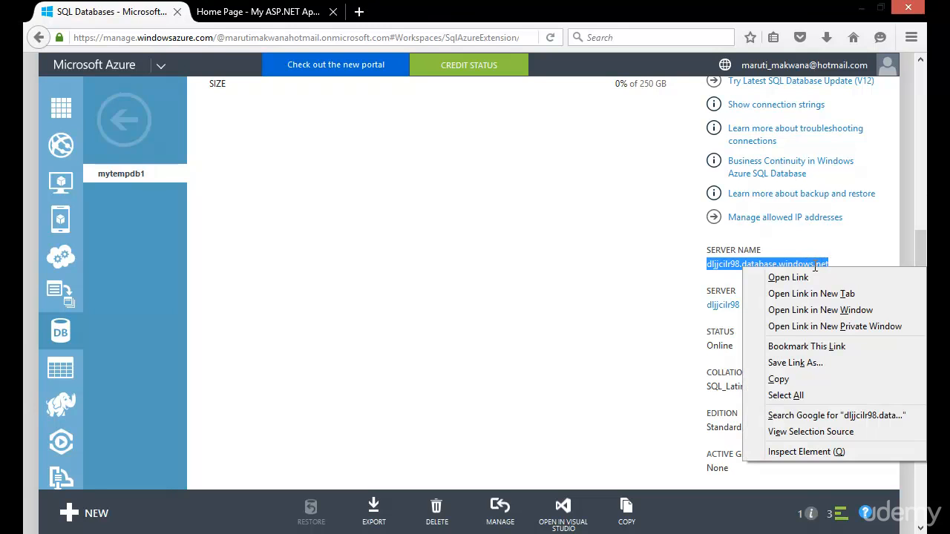
left_click(785, 378)
left_click(474, 256)
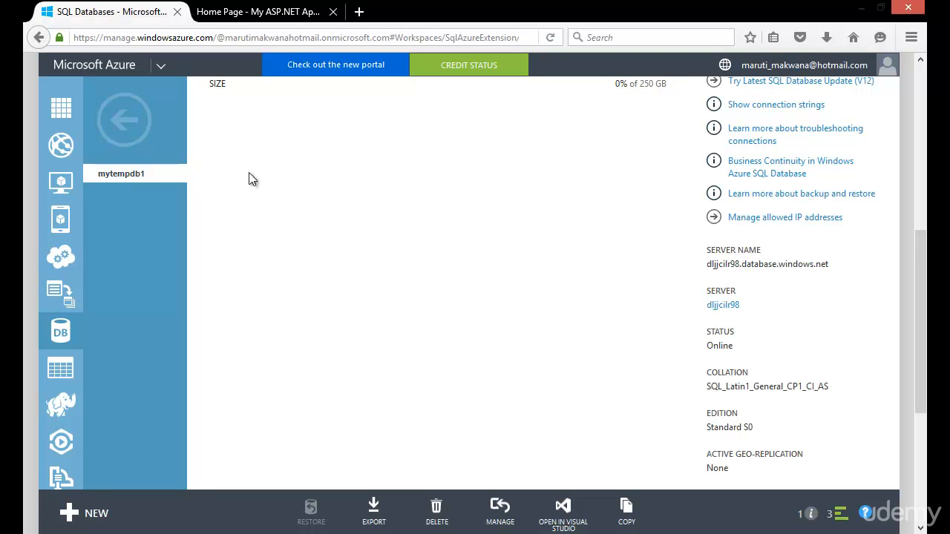
Switch to Visual Studio and start a new database connection from Server Explorer with Microsoft SQL Server as the data source
left_click(6, 118)
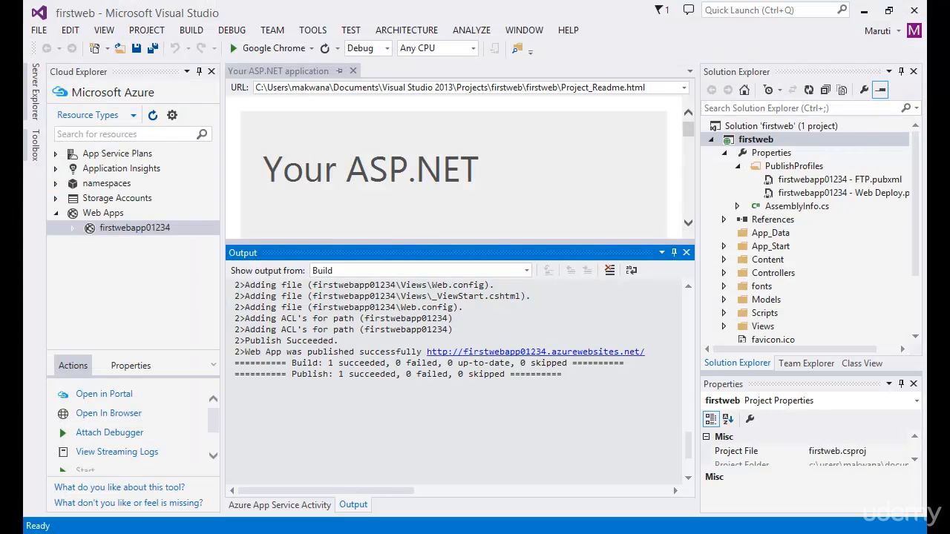
left_click(36, 111)
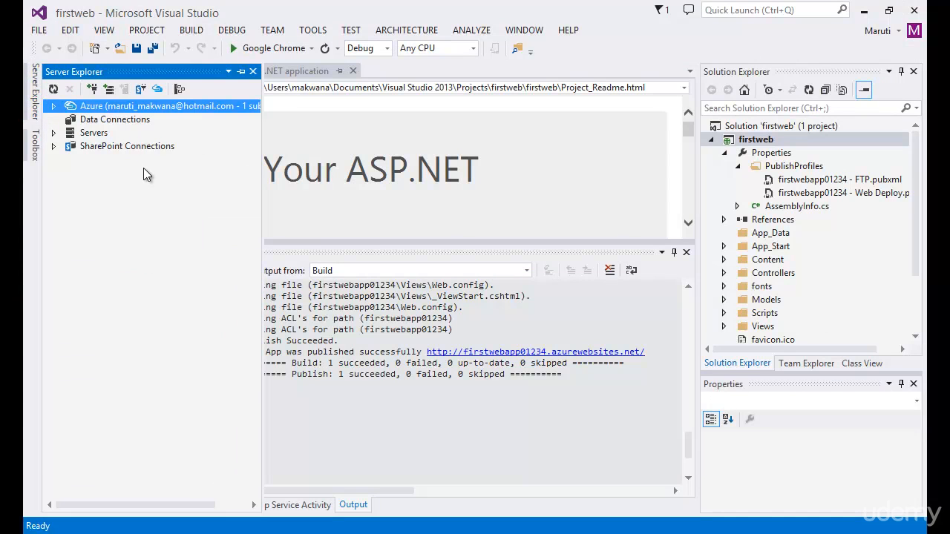
left_click(94, 110)
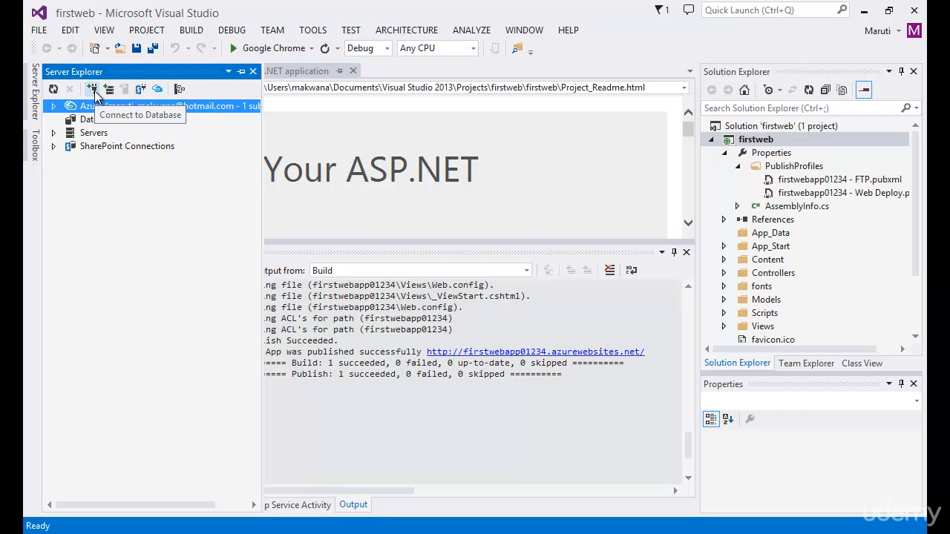
left_click(94, 90)
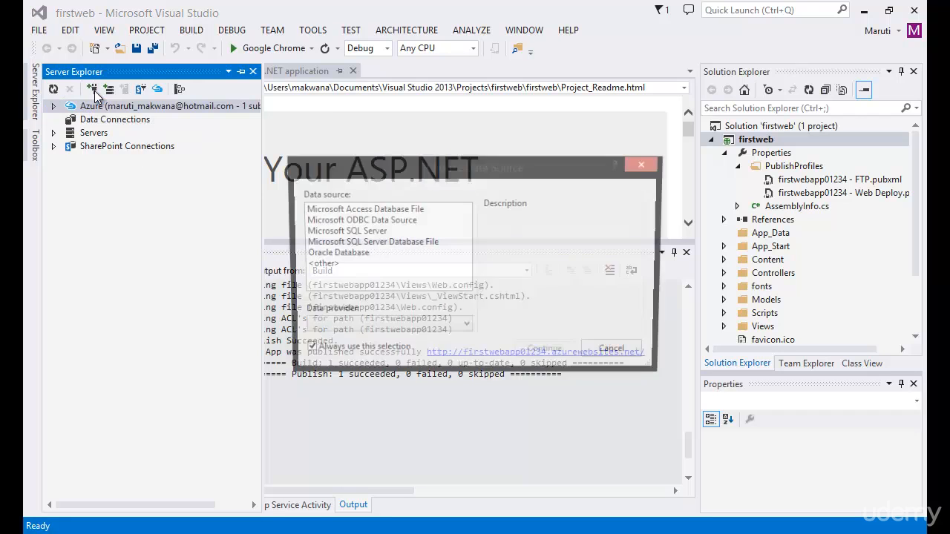
left_click(373, 236)
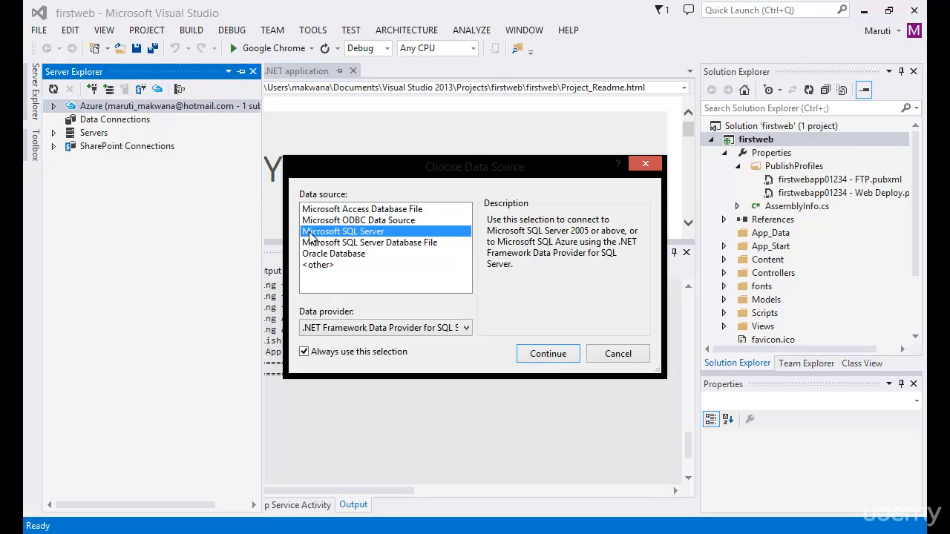
left_click(547, 354)
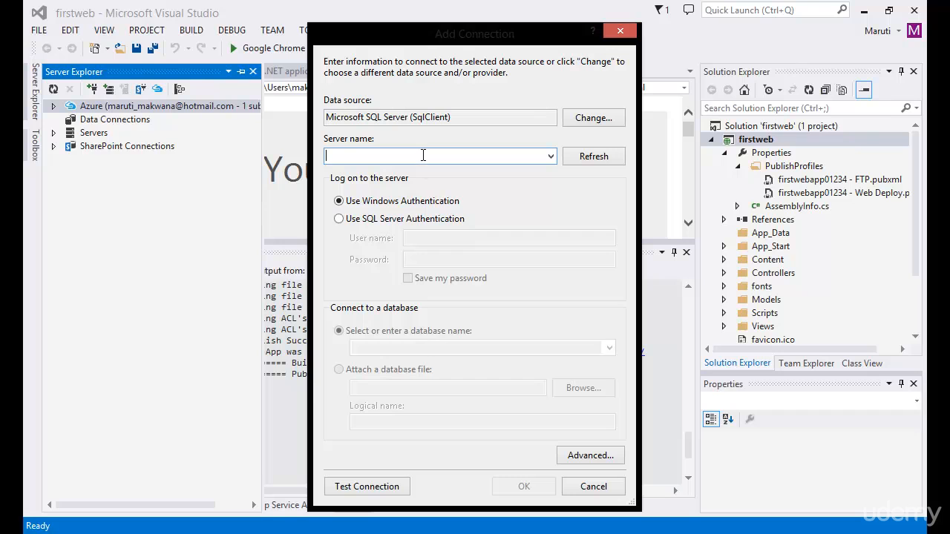
Enter the copied server name, choose SQL Server Authentication, fill in the user name and account password, and have the password saved
key("ctrl+v")
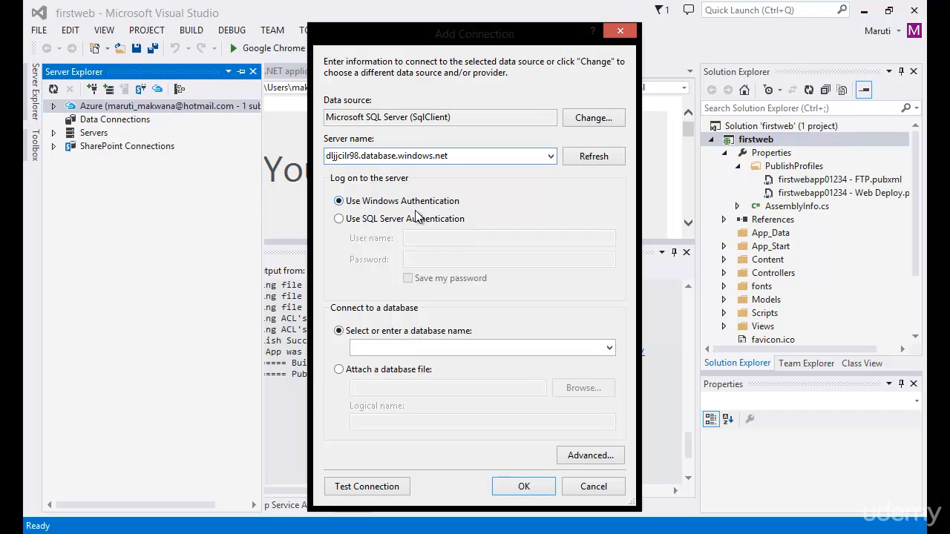
left_click(383, 225)
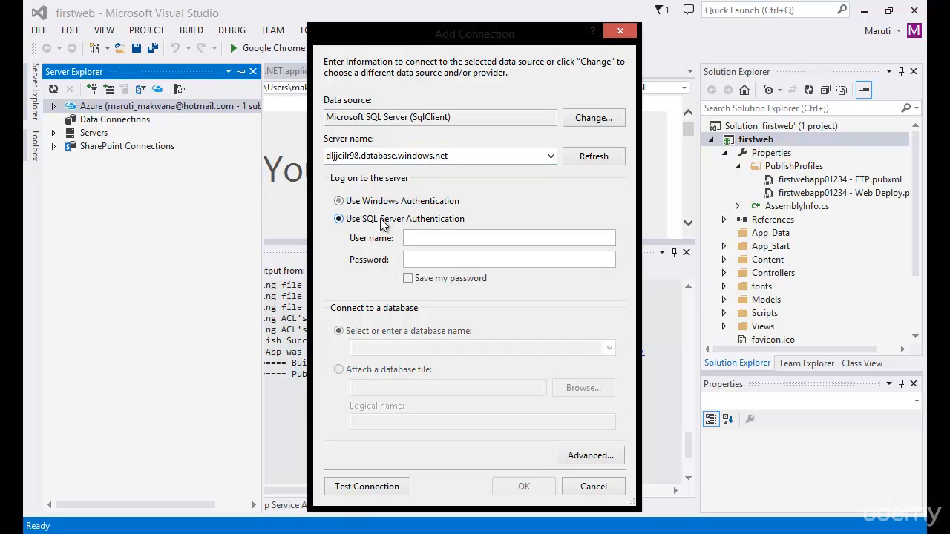
left_click(425, 238)
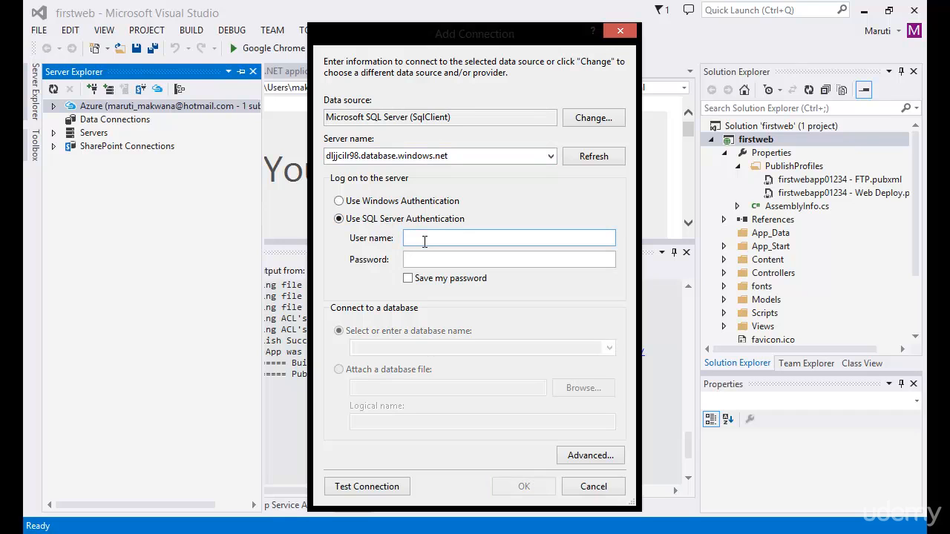
type("maruti")
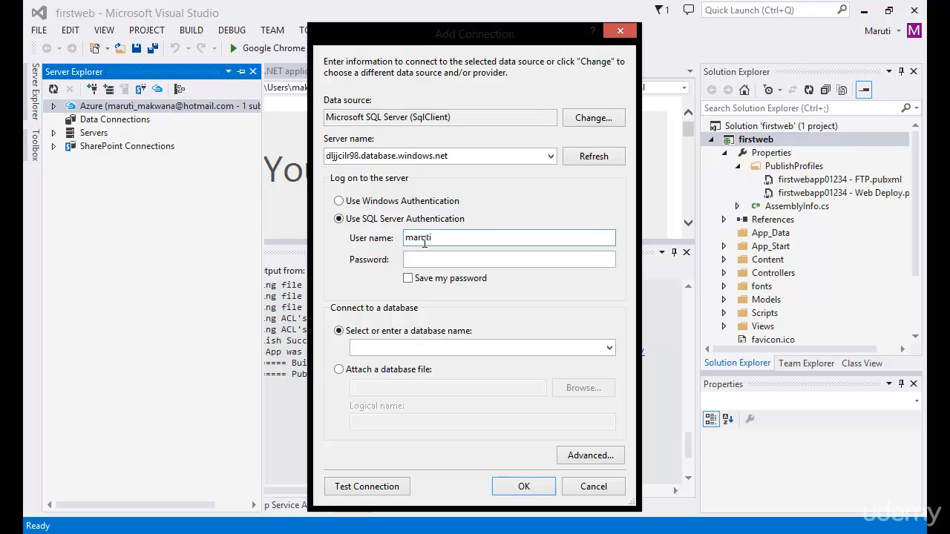
key("Tab")
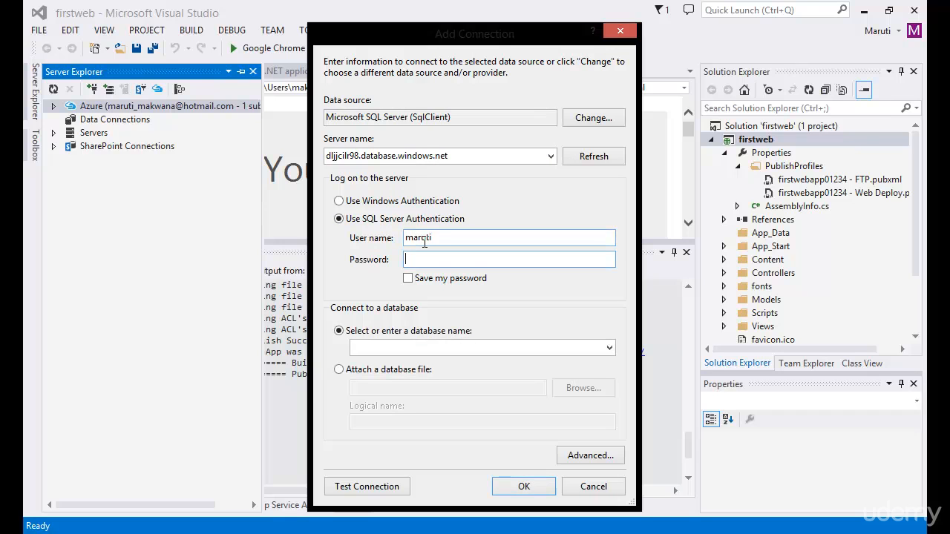
type("password")
left_click(413, 282)
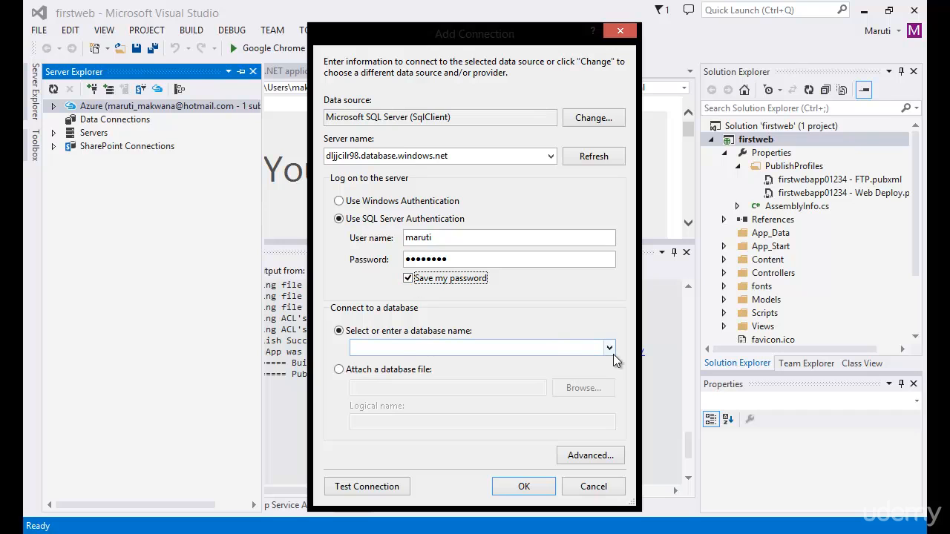
Select mytempdb1 as the connection's database, test the connection and add it
left_click(609, 348)
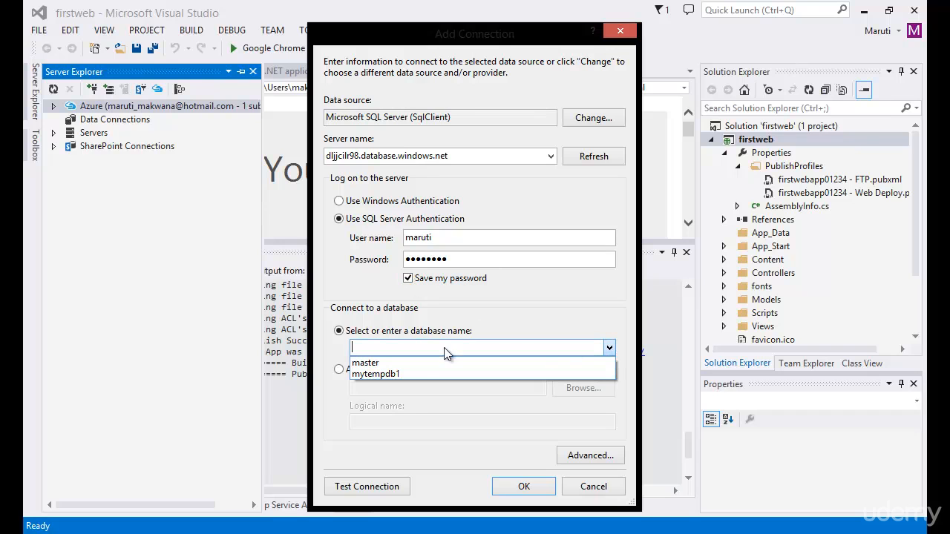
left_click(391, 375)
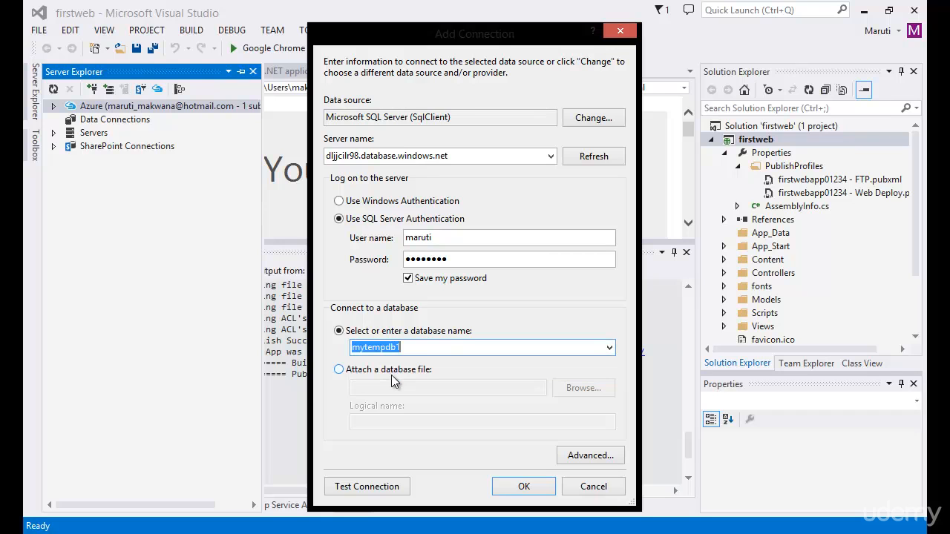
left_click(397, 487)
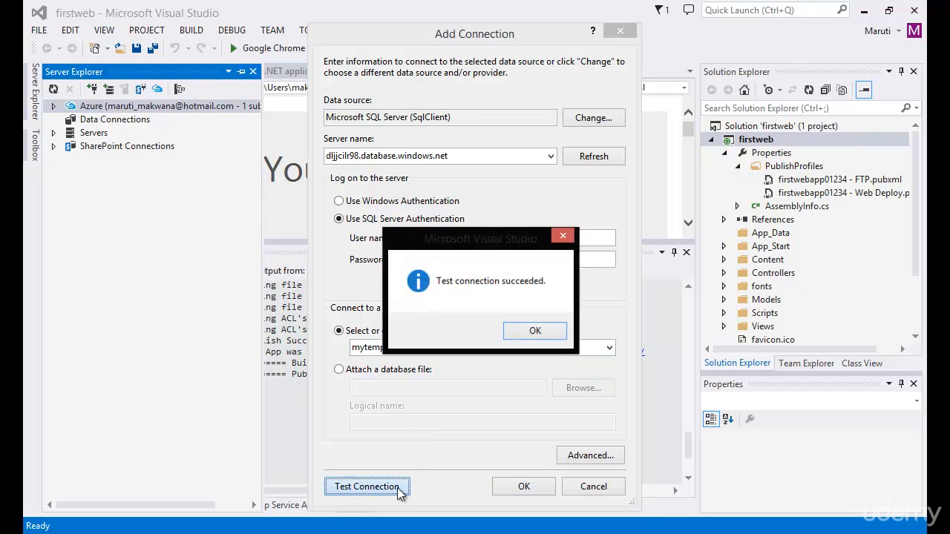
left_click(533, 332)
left_click(527, 486)
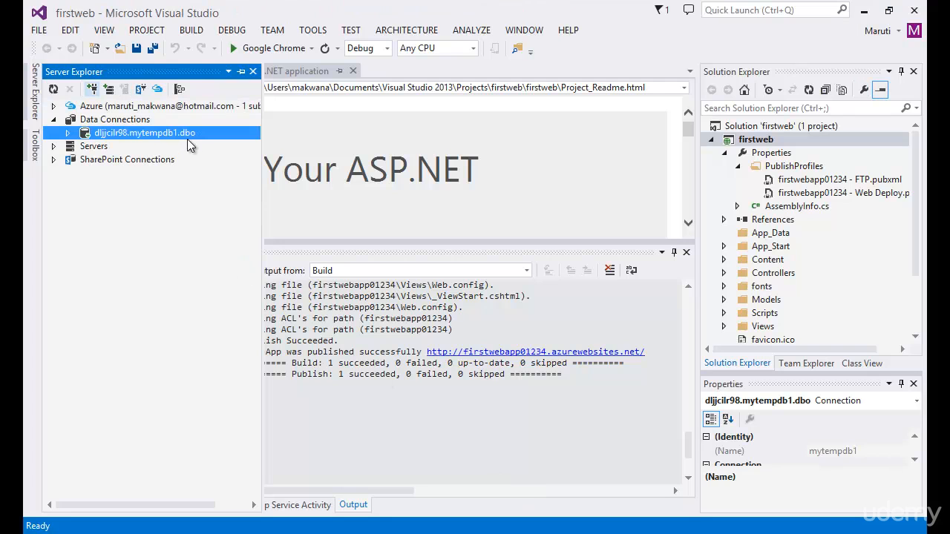
Expand the new mytempdb1 data connection and add a new table to its Tables folder
left_click(67, 135)
left_click(81, 147)
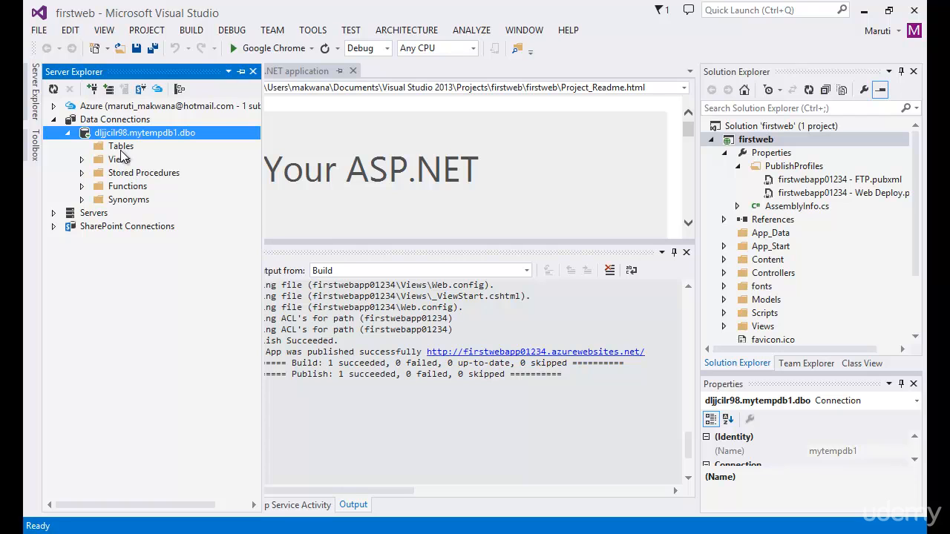
right_click(121, 149)
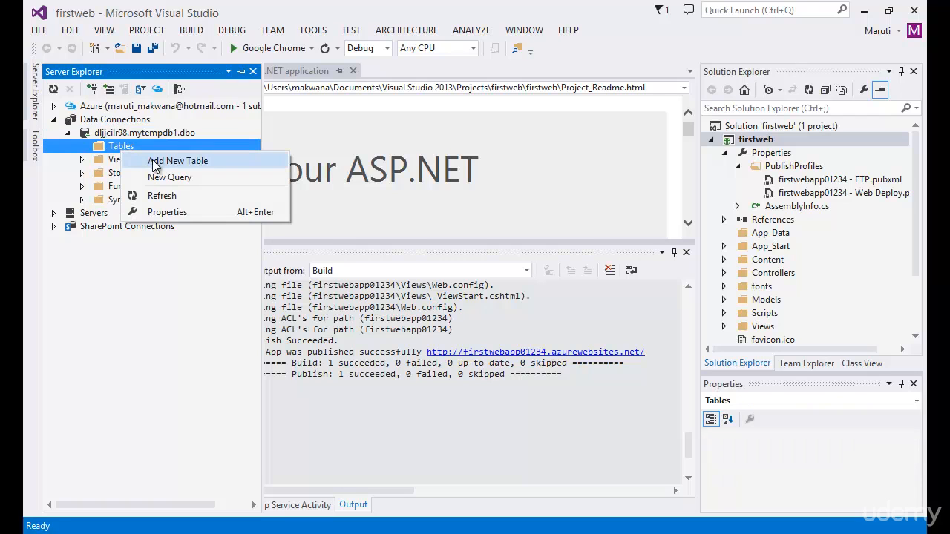
left_click(156, 162)
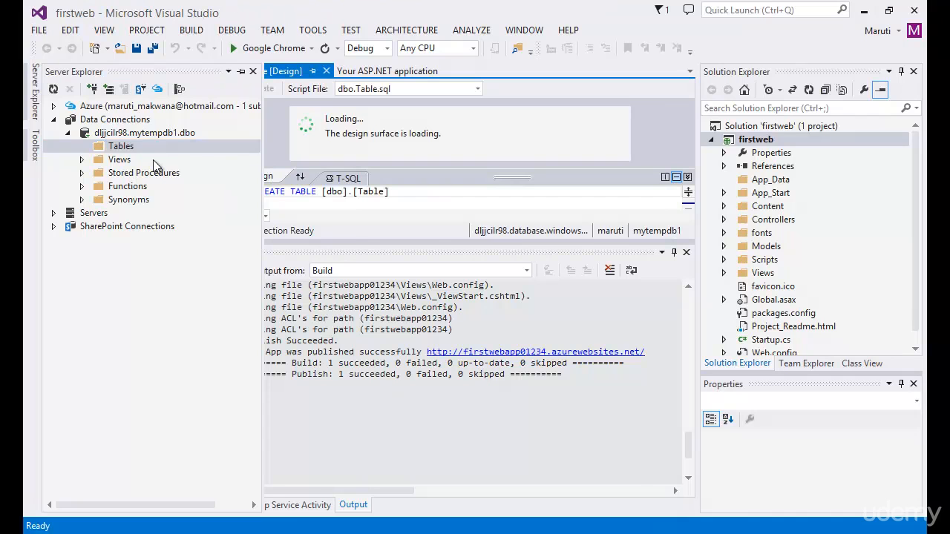
Dock Server Explorer beside an enlarged table designer and name the table Emp in the CREATE TABLE script
left_click(241, 72)
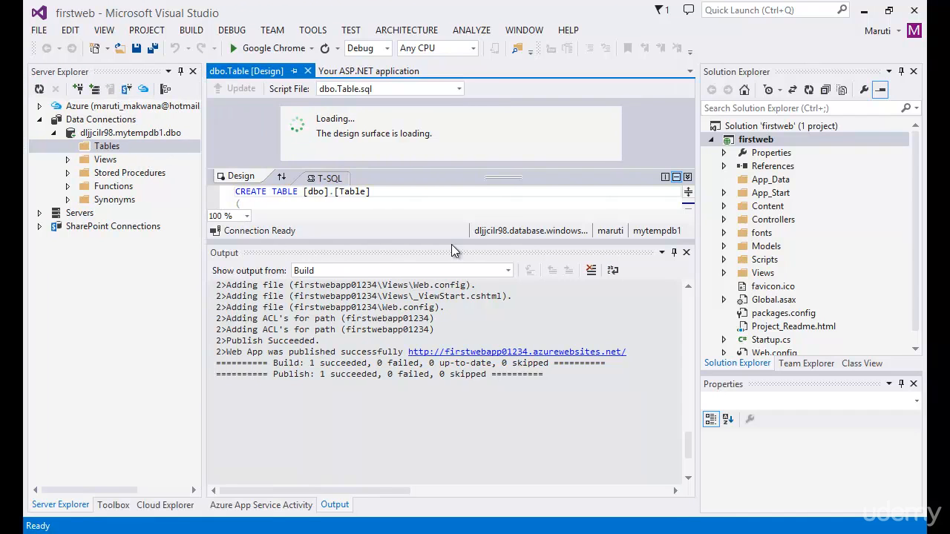
left_click_drag(453, 242, 468, 357)
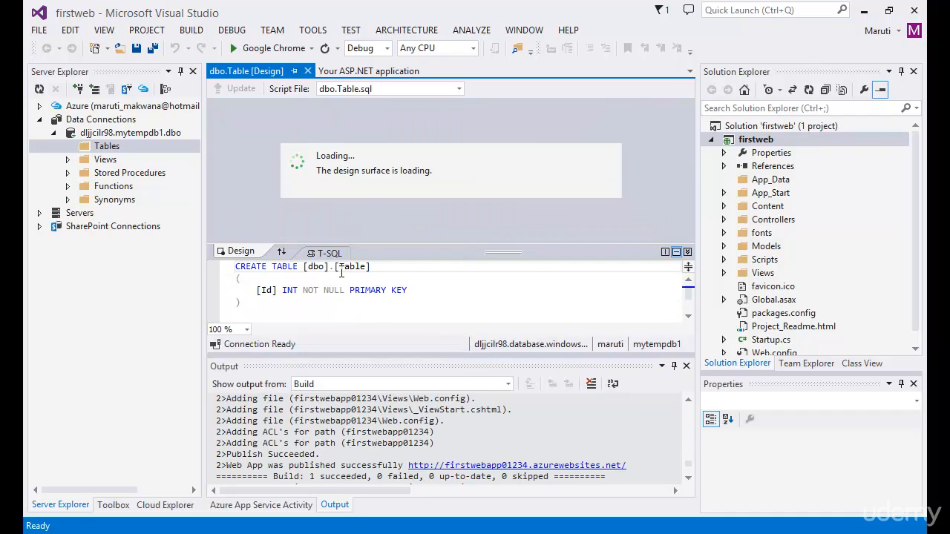
left_click_drag(337, 266, 378, 267)
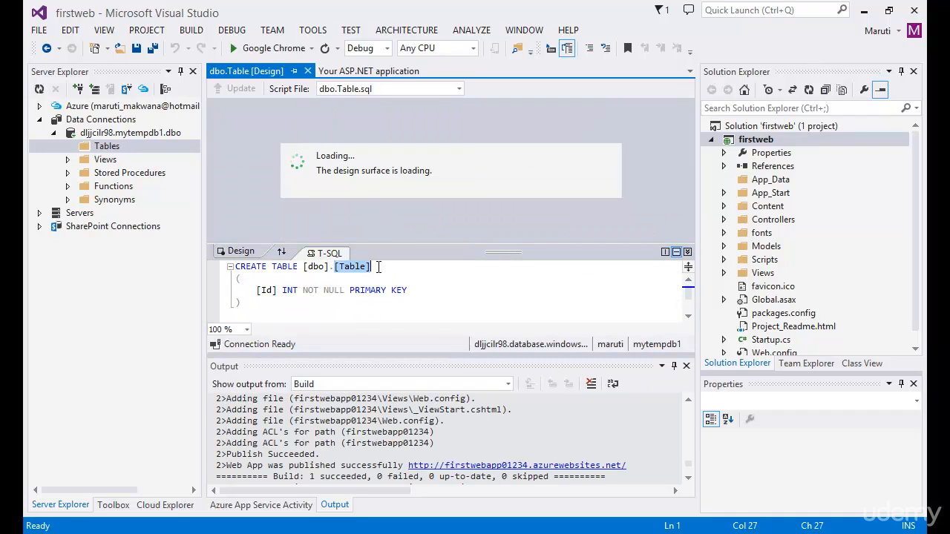
type("Emp")
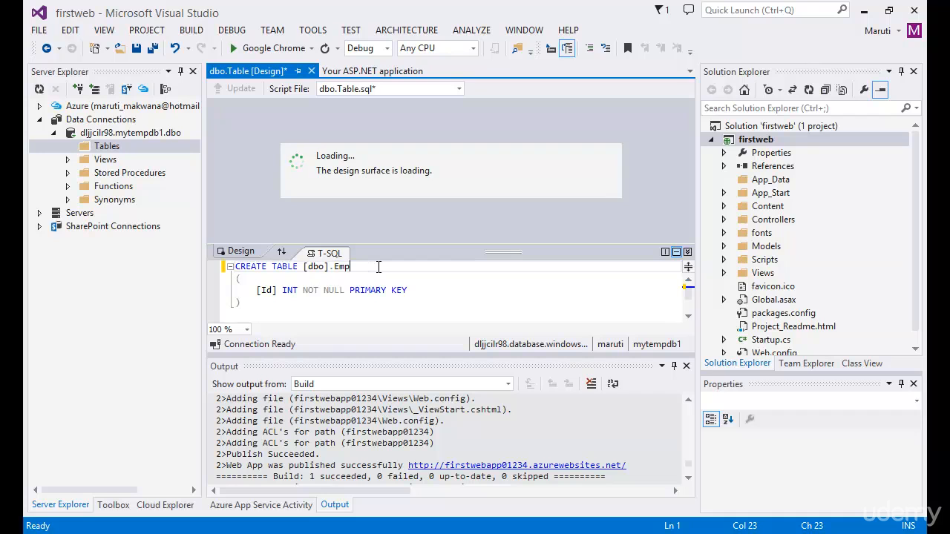
left_click(360, 301)
left_click(412, 290)
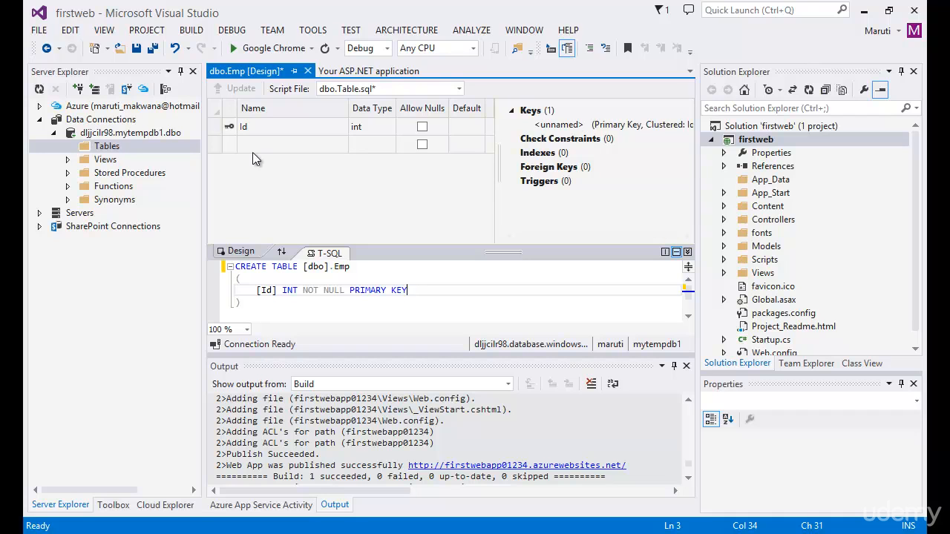
Make the Id column an identity column by setting Is Identity to True, and check its identity seed setting
left_click(267, 126)
left_click_drag(769, 374, 767, 259)
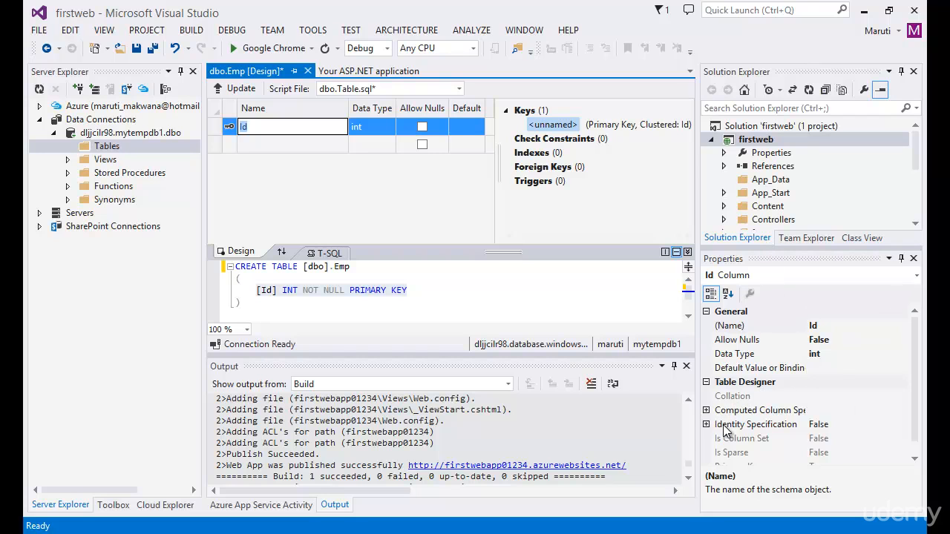
left_click_drag(915, 424, 914, 441)
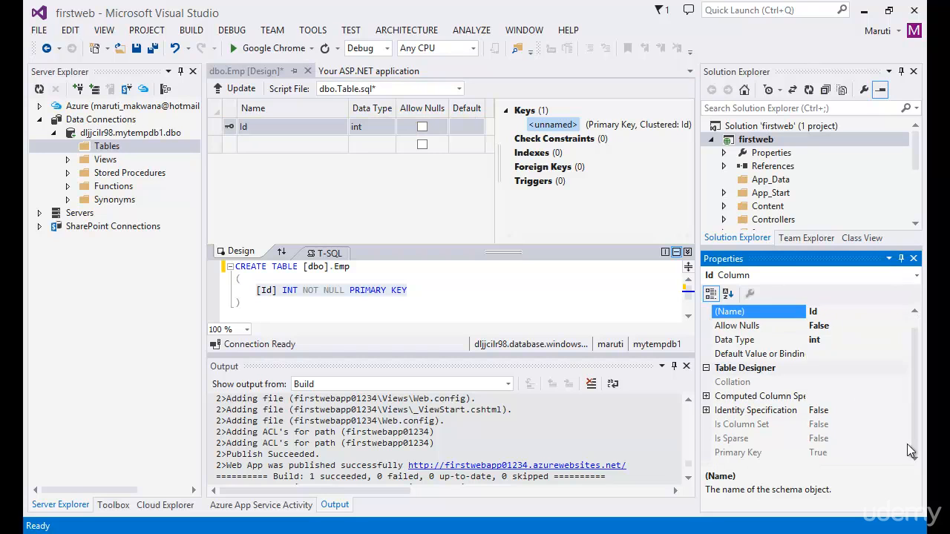
left_click(706, 411)
left_click(850, 425)
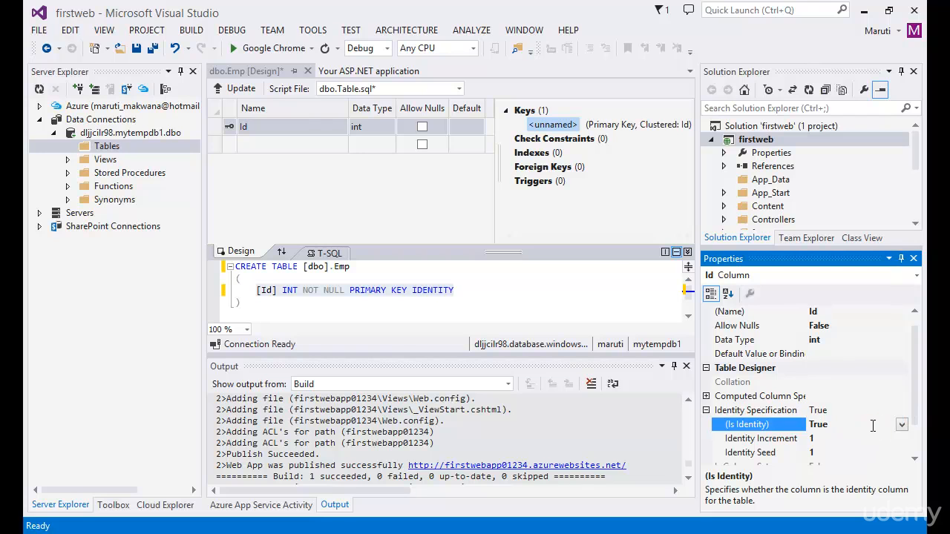
scroll(860, 422, "down", 1)
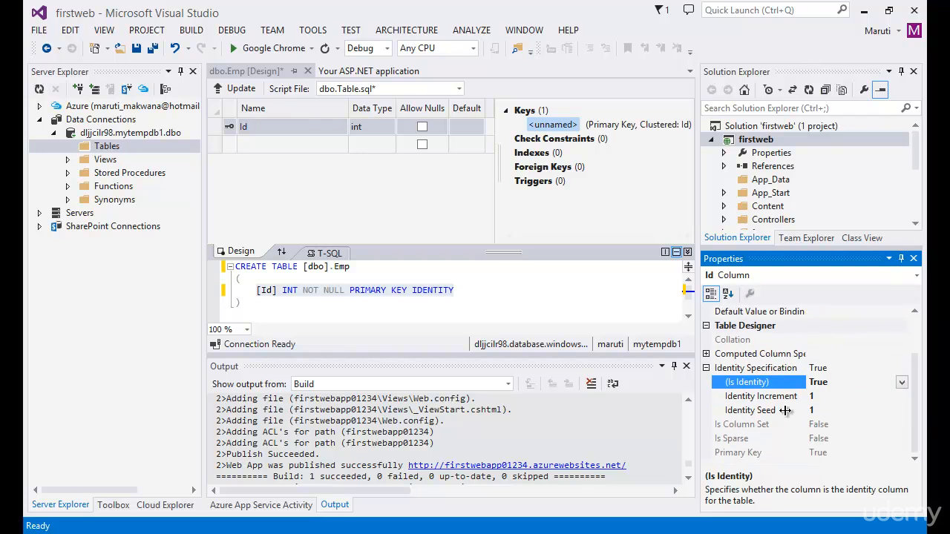
left_click(827, 412)
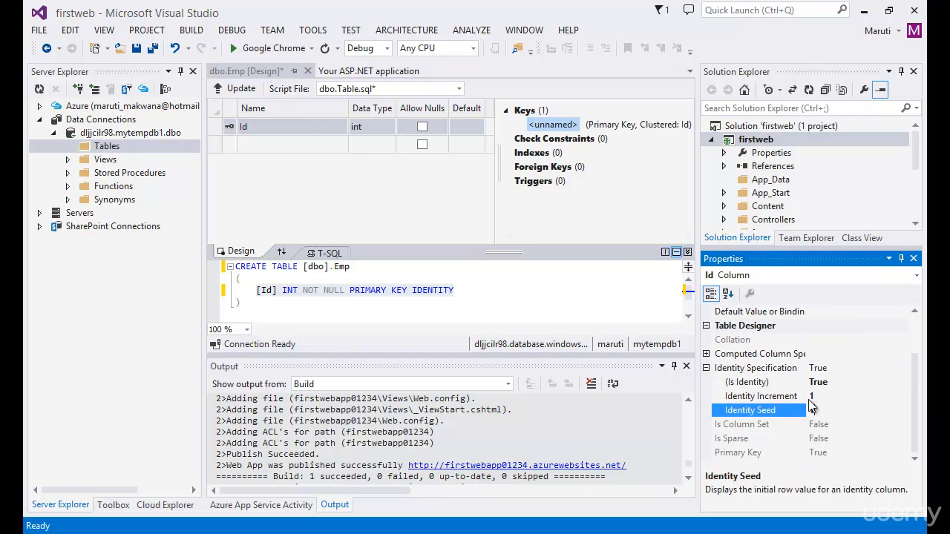
Check the Id column's identity increment and add a Name column of type varchar(50) that does not allow nulls
left_click(823, 397)
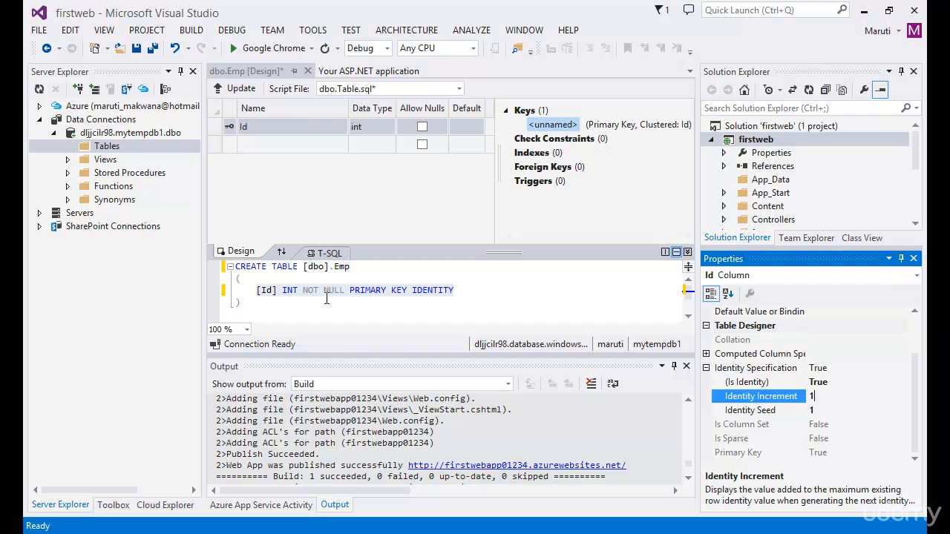
left_click(300, 183)
left_click(276, 144)
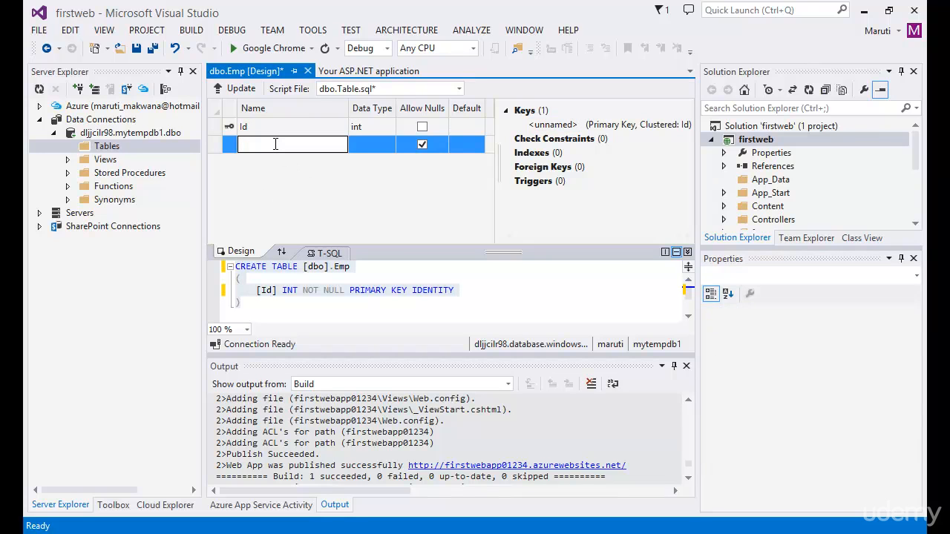
type("Name")
key("Tab")
type("varc")
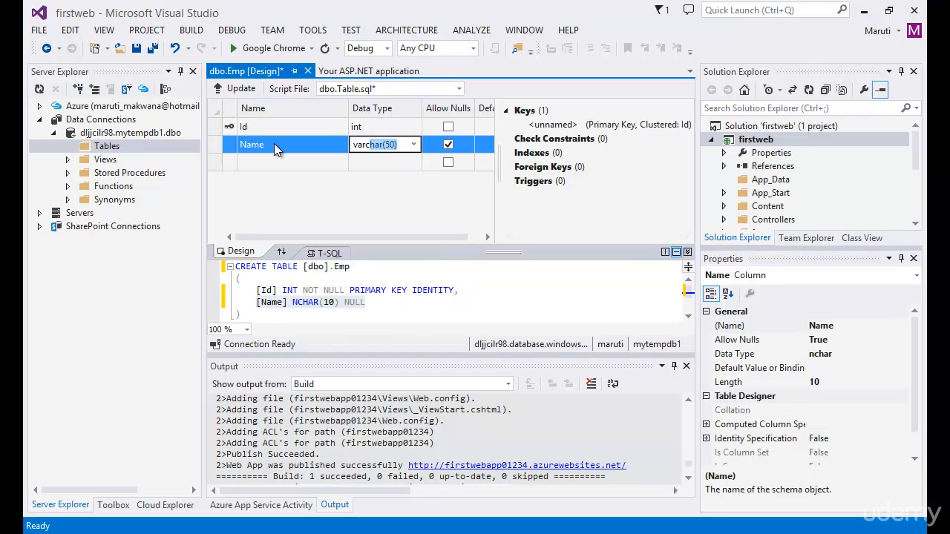
key("Tab")
key("space")
key("Tab")
key("Tab")
Add an Address column of type varchar(50) below Name and disallow nulls for it
type("Address")
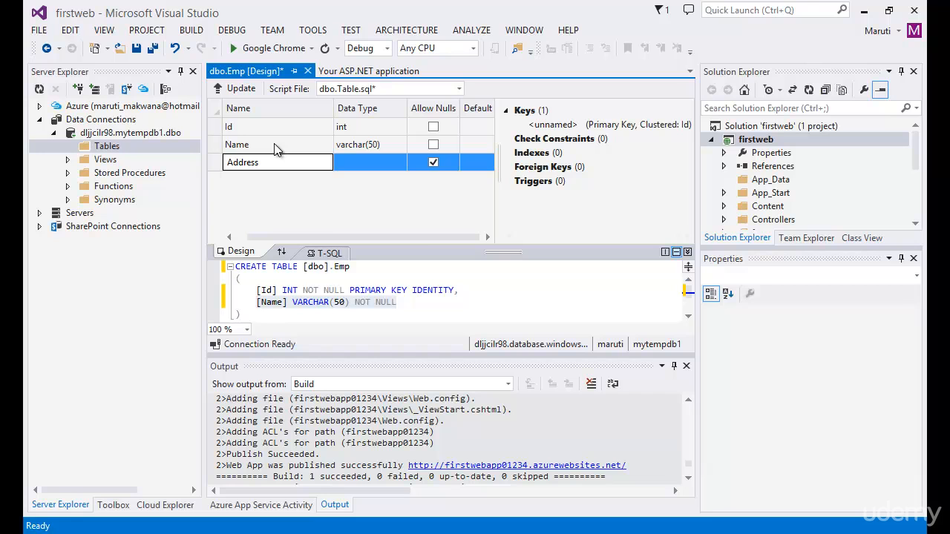
key("Tab")
type("varch")
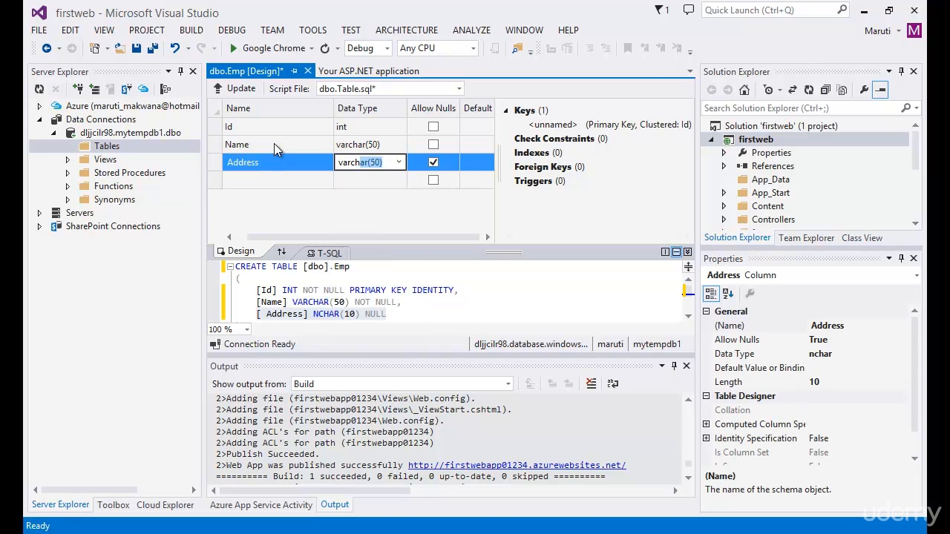
key("Tab")
key("space")
Add an Age column of type int to the Emp table and disallow nulls for it
key("Tab")
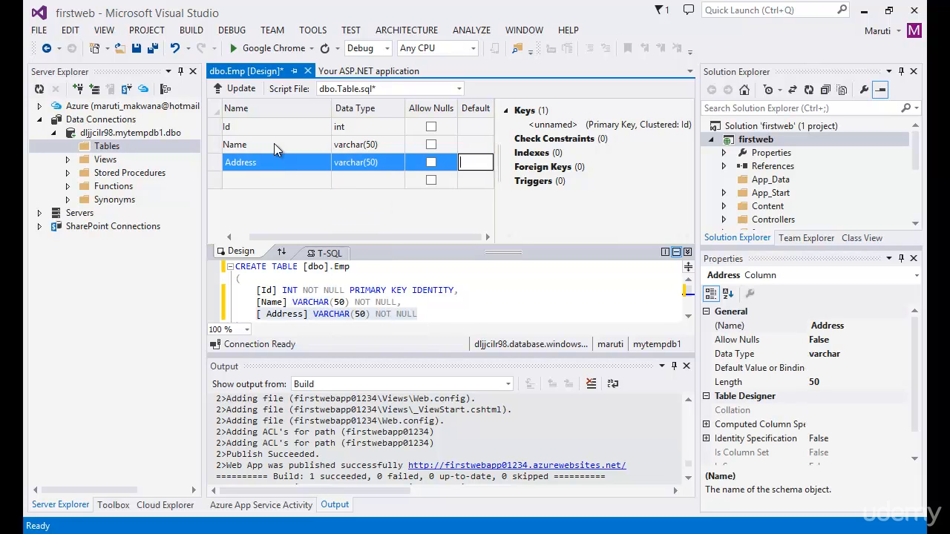
key("Tab")
type("Age")
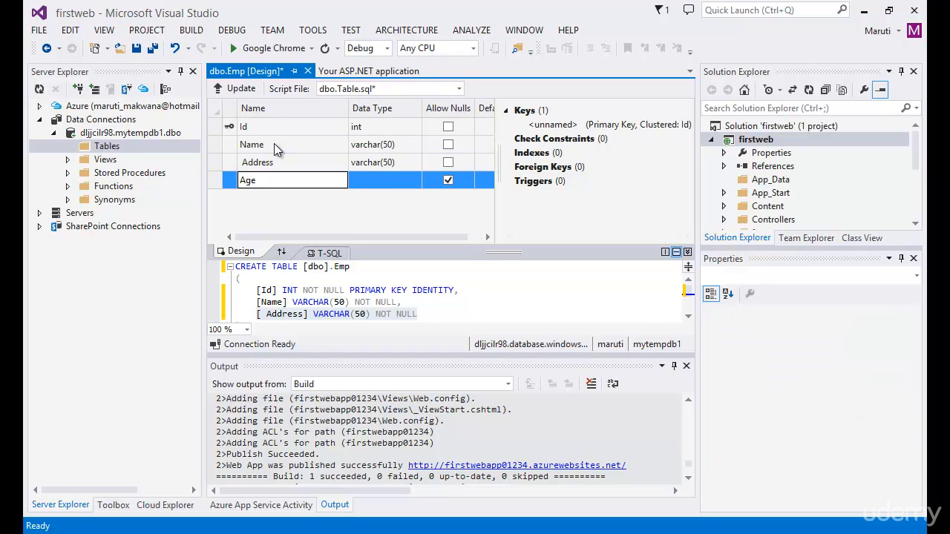
key("Tab")
type("int")
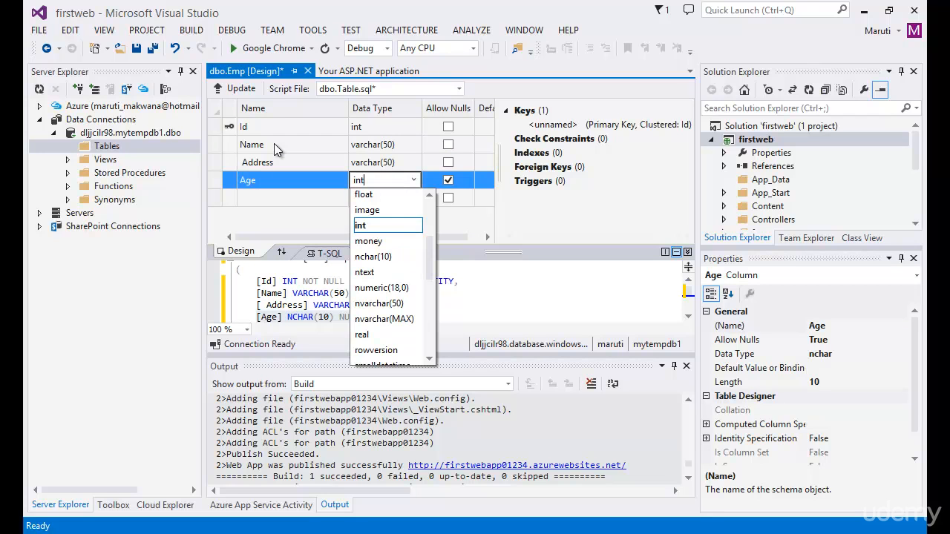
key("Return")
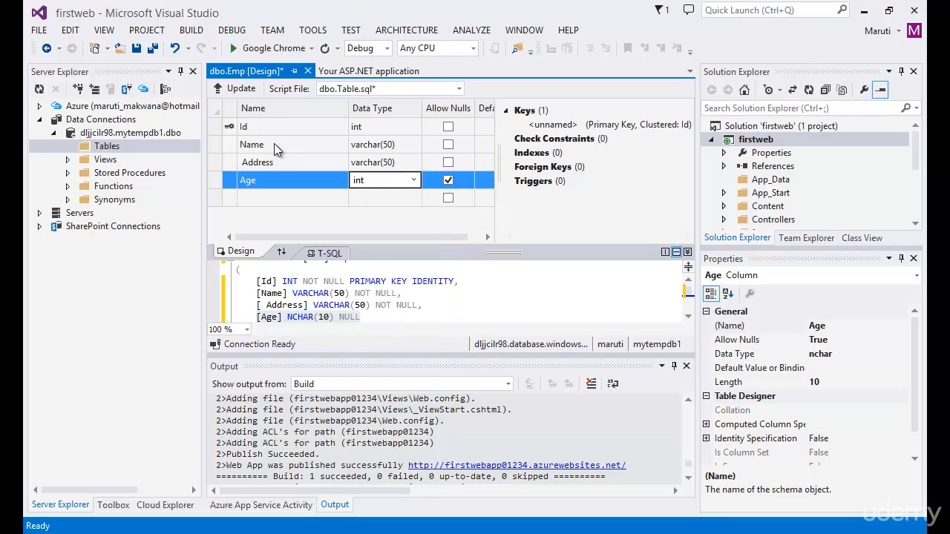
key("Tab")
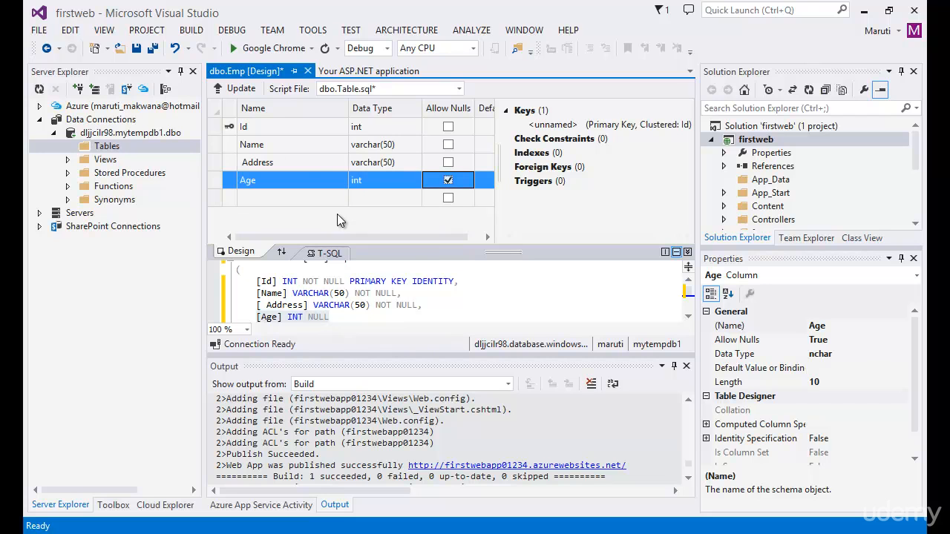
key("space")
Update the database with the Emp table design, and refresh the connection's Tables folder to expand Emp
left_click(242, 93)
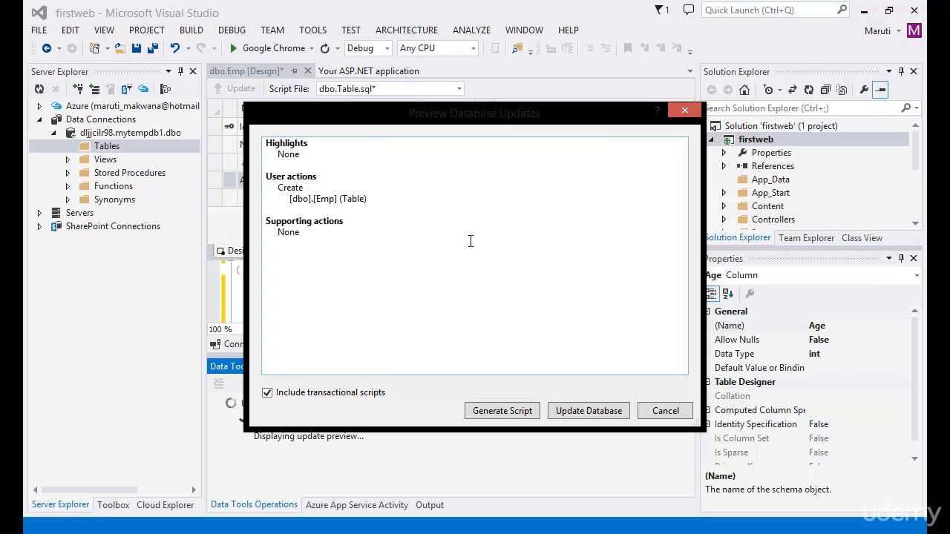
left_click(579, 411)
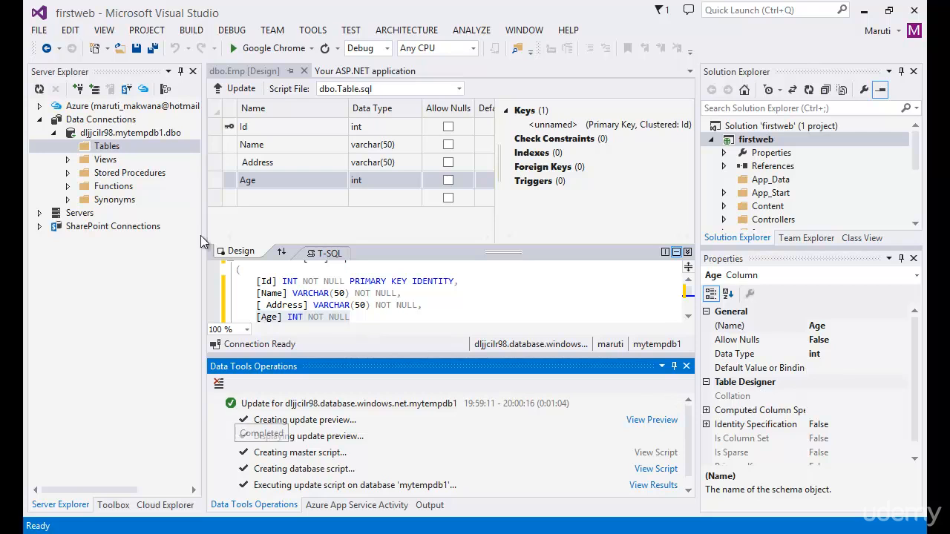
right_click(111, 151)
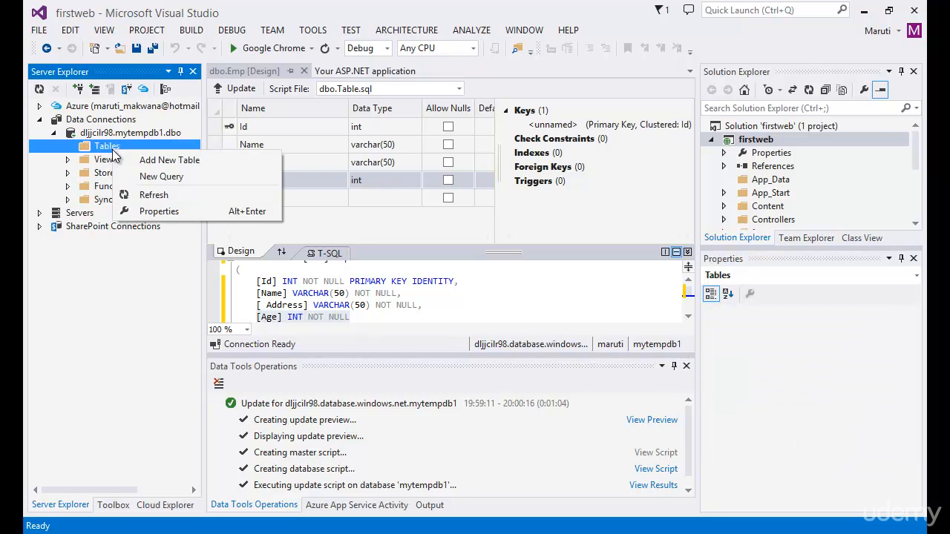
left_click(153, 195)
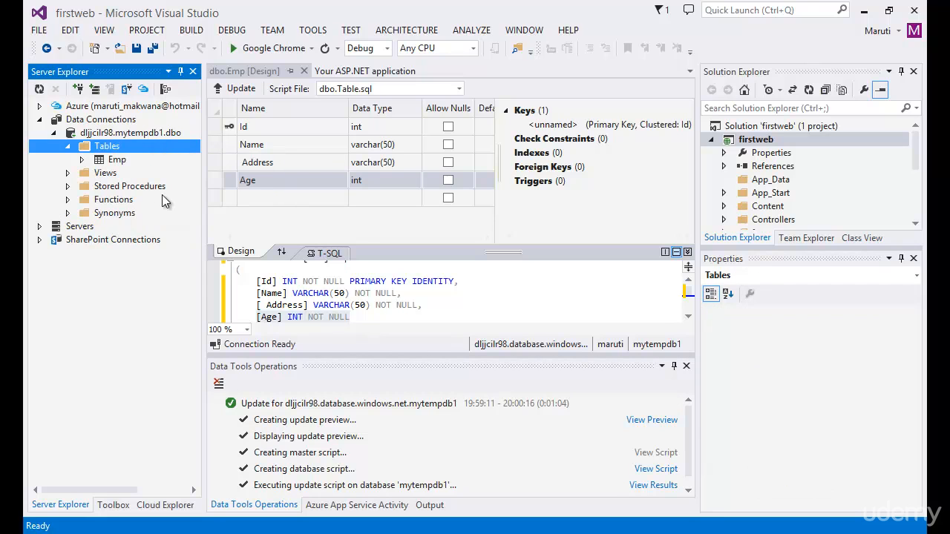
left_click(82, 160)
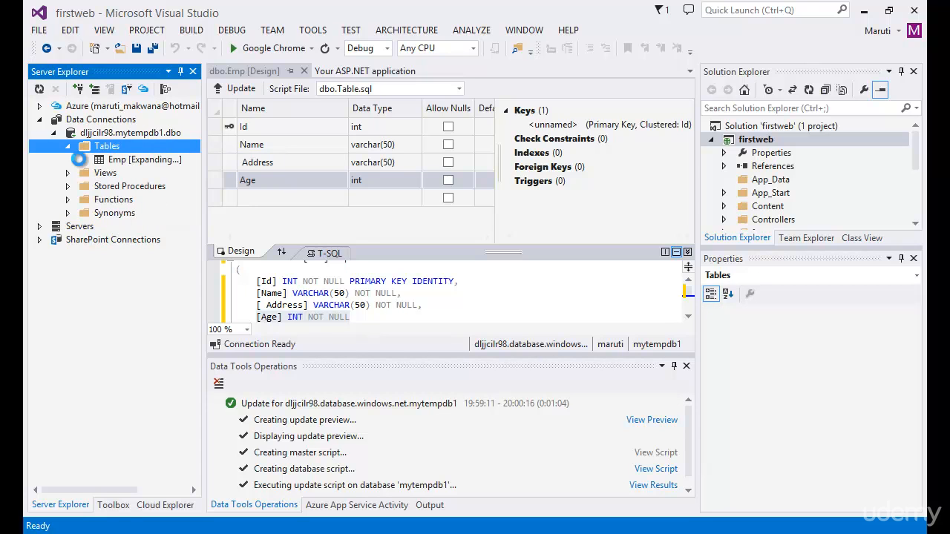